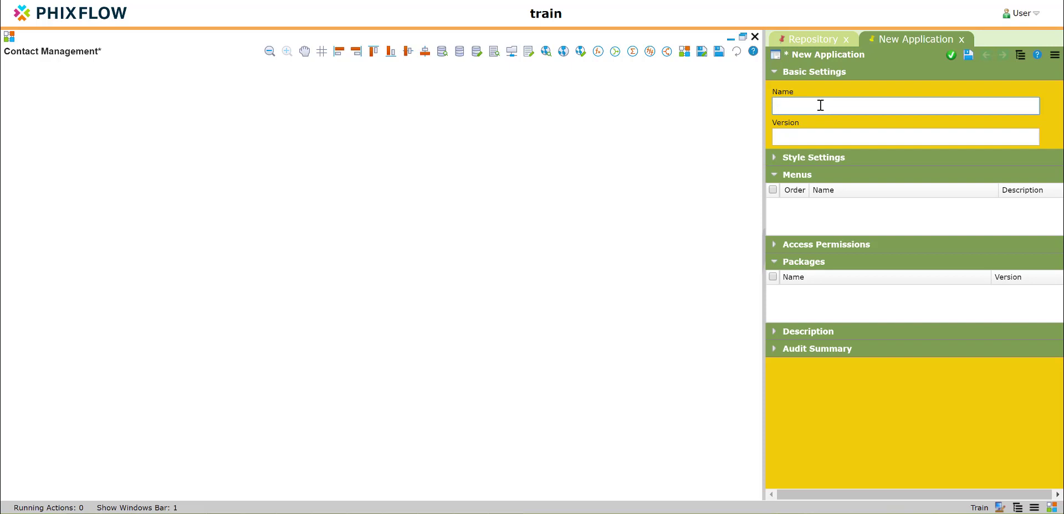
# Step: Name the new application Contacts and save it
pyautogui.write('Contacts')
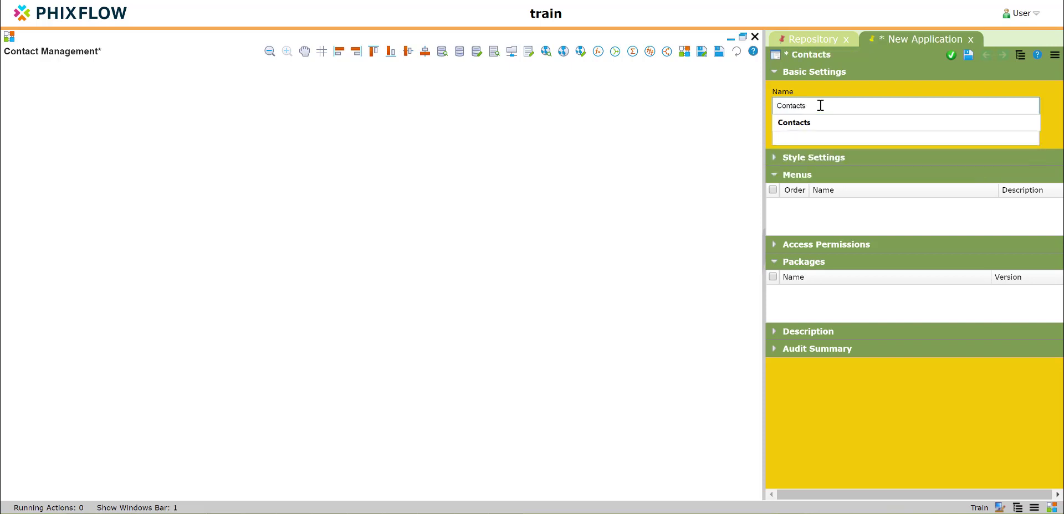
pyautogui.hotkey('ctrl', 's')
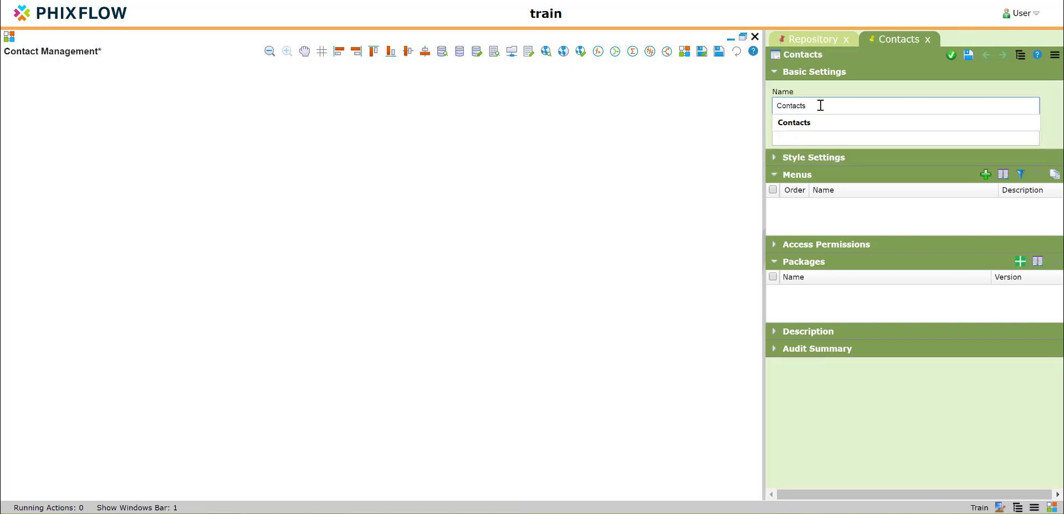
# Step: Add an analysis model named Contact Management to the Contacts application and save it
pyautogui.click(815, 40)
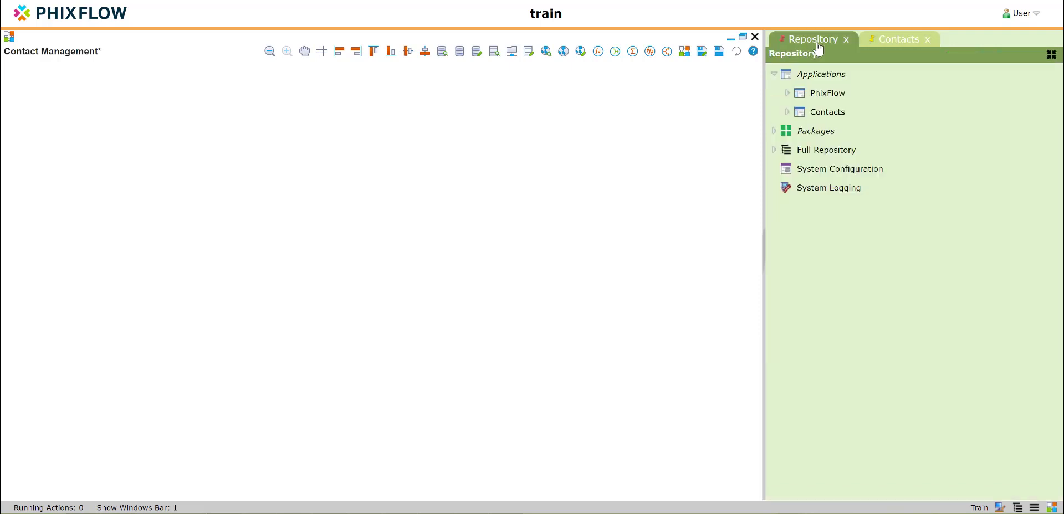
pyautogui.click(787, 112)
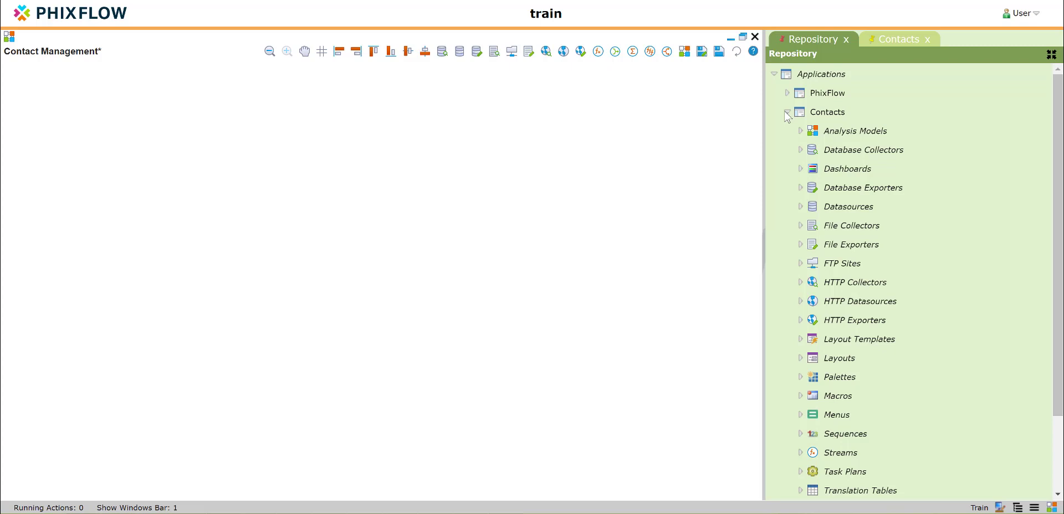
pyautogui.rightClick(854, 134)
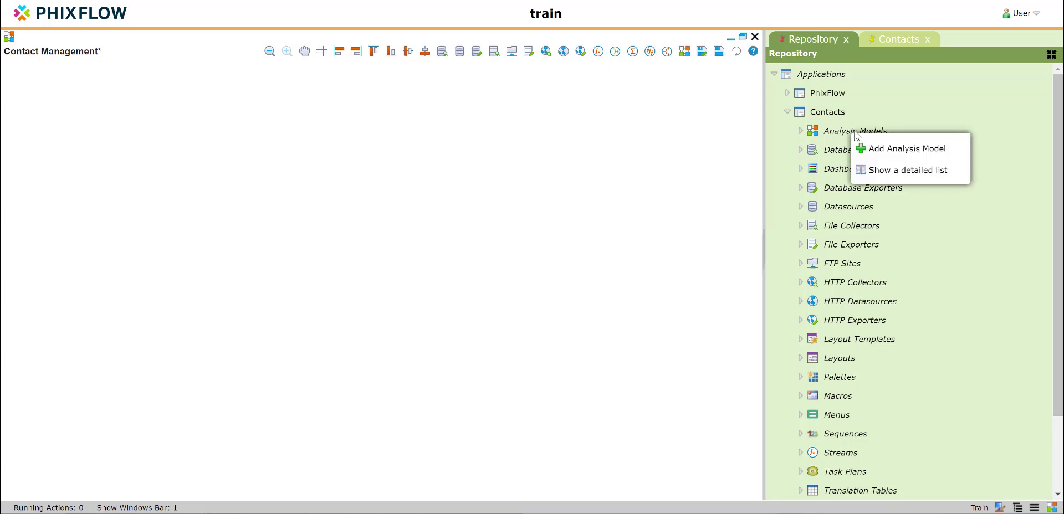
pyautogui.click(876, 150)
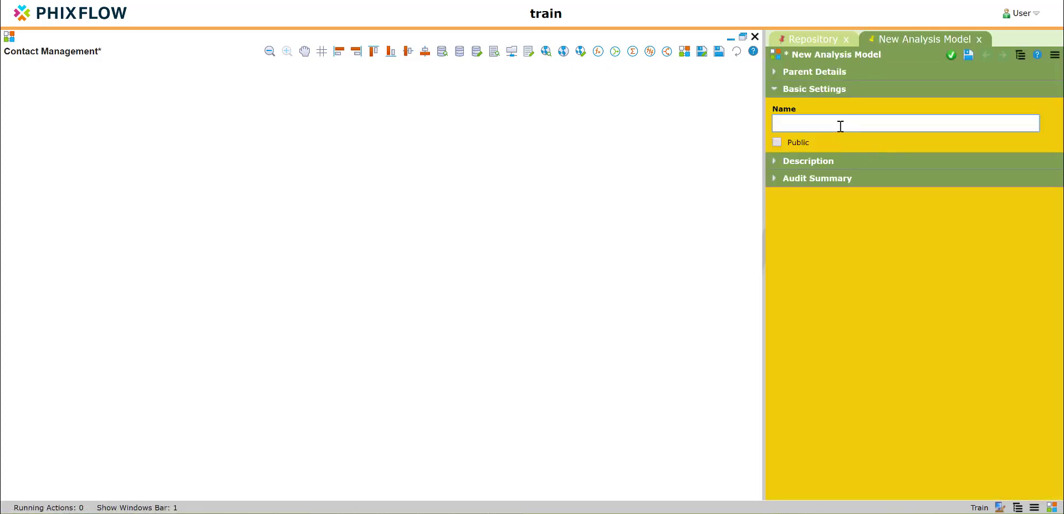
pyautogui.write('Contact M')
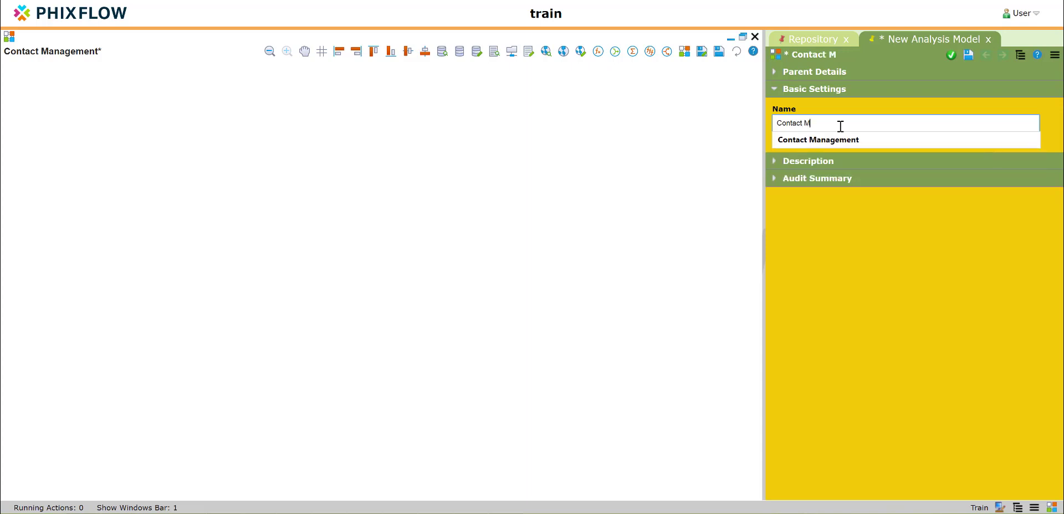
pyautogui.write('anagement')
pyautogui.press('Return')
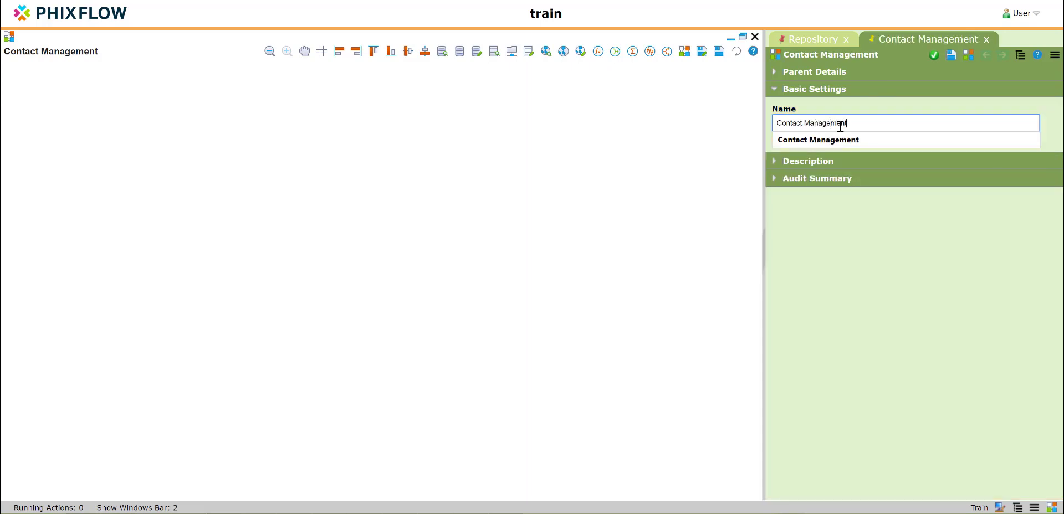
# Step: Place a new Calculate stream on the Contact Management model canvas and name it Contacts
pyautogui.click(813, 41)
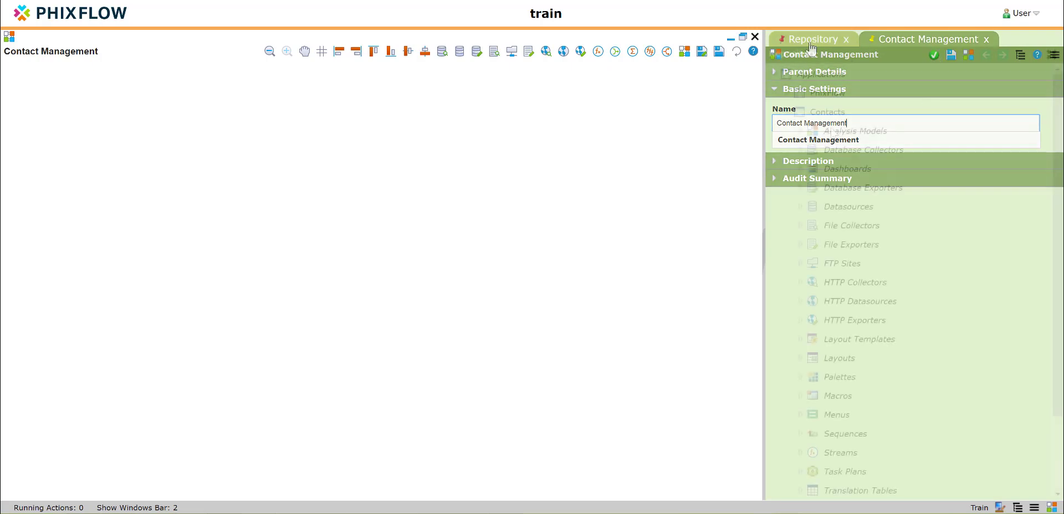
pyautogui.click(598, 51)
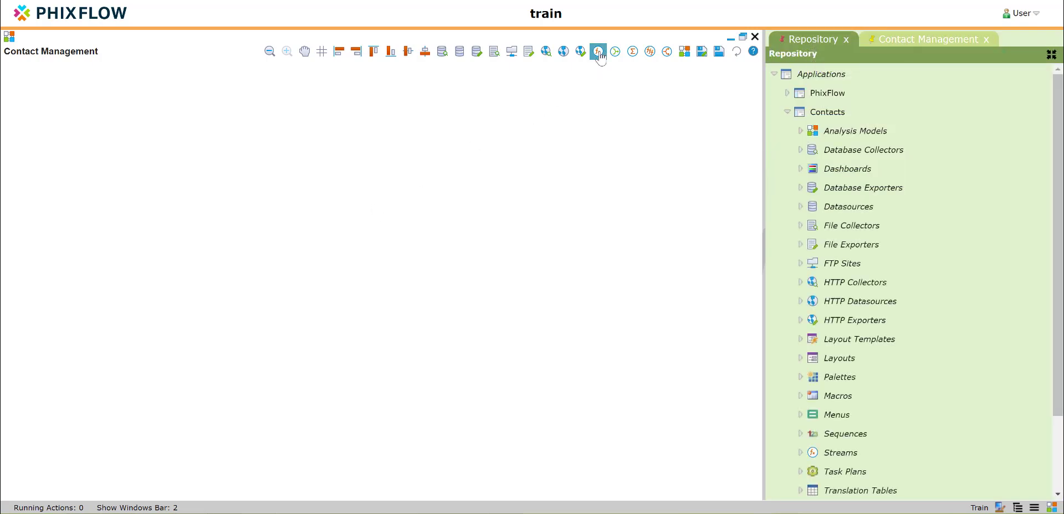
pyautogui.click(371, 233)
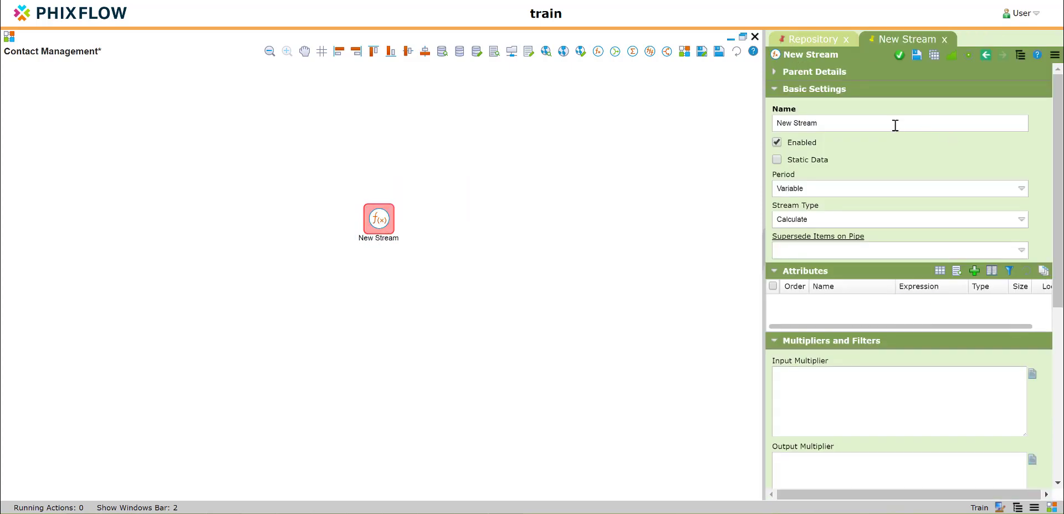
pyautogui.moveTo(892, 124); pyautogui.dragTo(640, 122)
pyautogui.write('c')
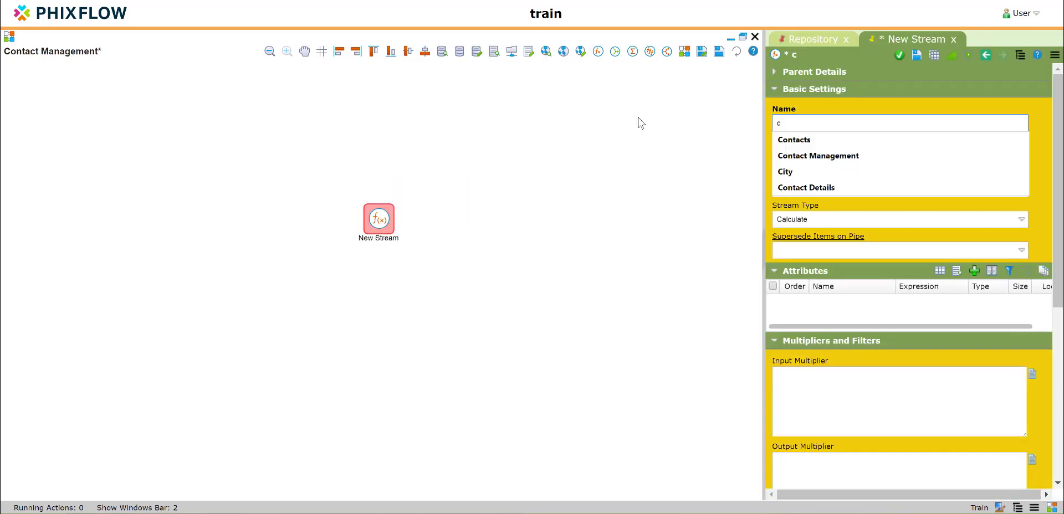
pyautogui.write('ontat')
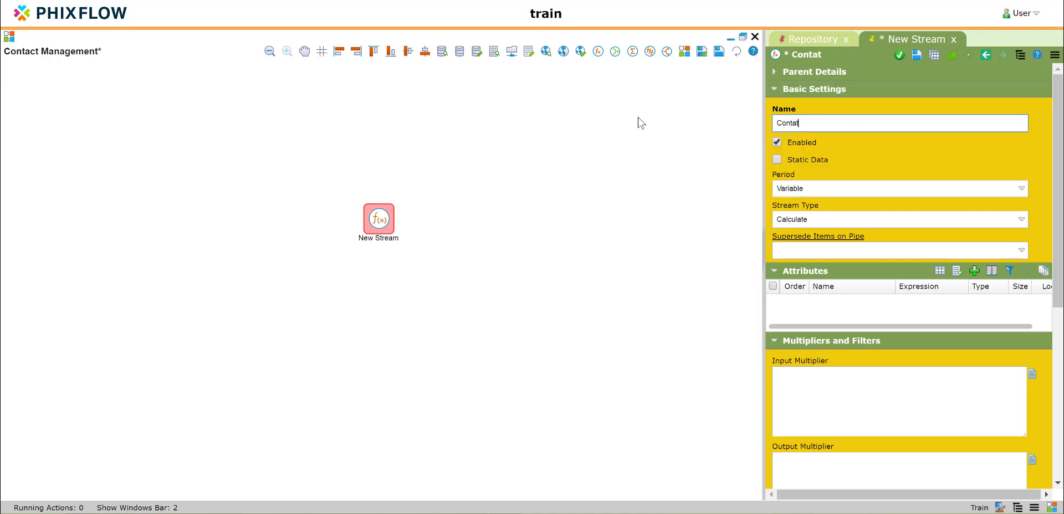
pyautogui.press('BackSpace')
pyautogui.write('cts')
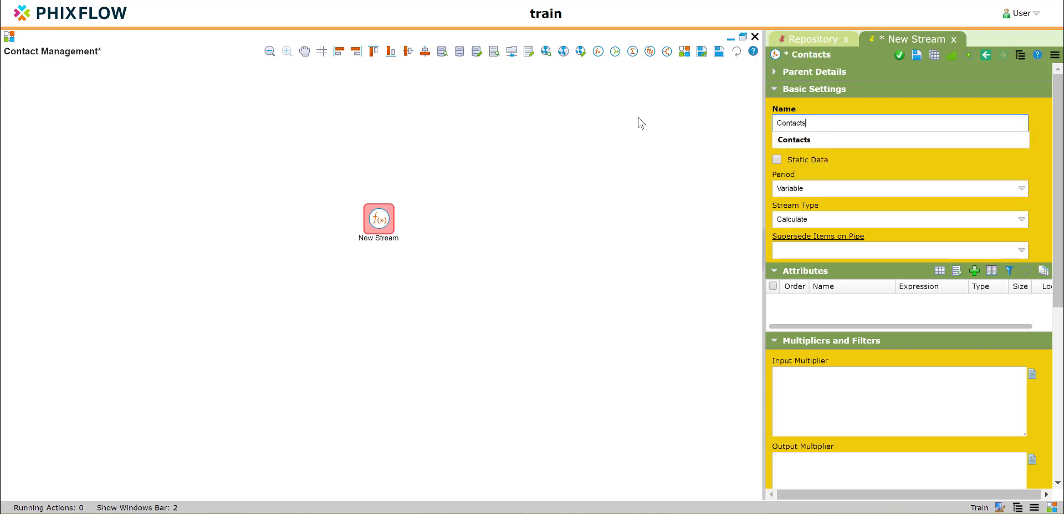
# Step: Set the Contacts stream's period to Transactional and save the stream settings
pyautogui.click(793, 194)
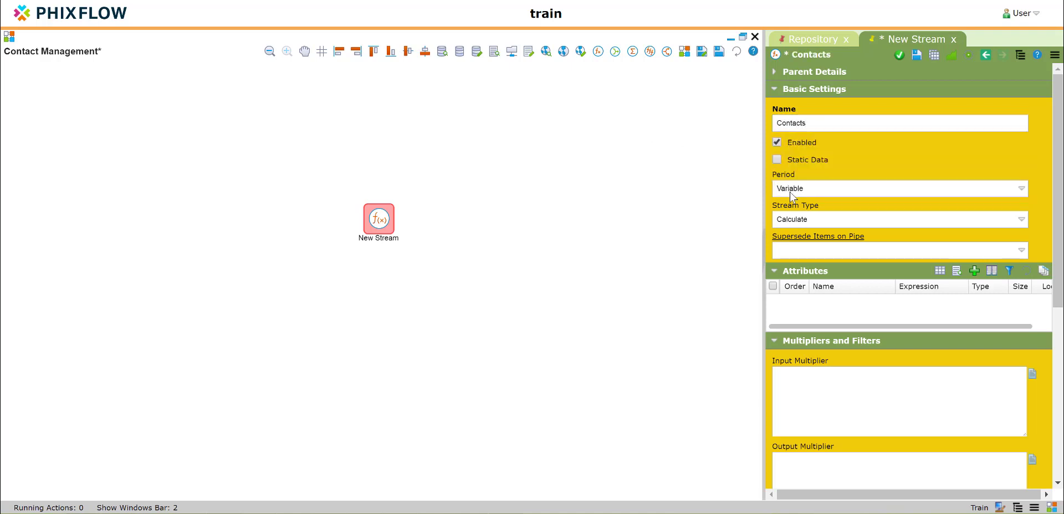
pyautogui.click(805, 267)
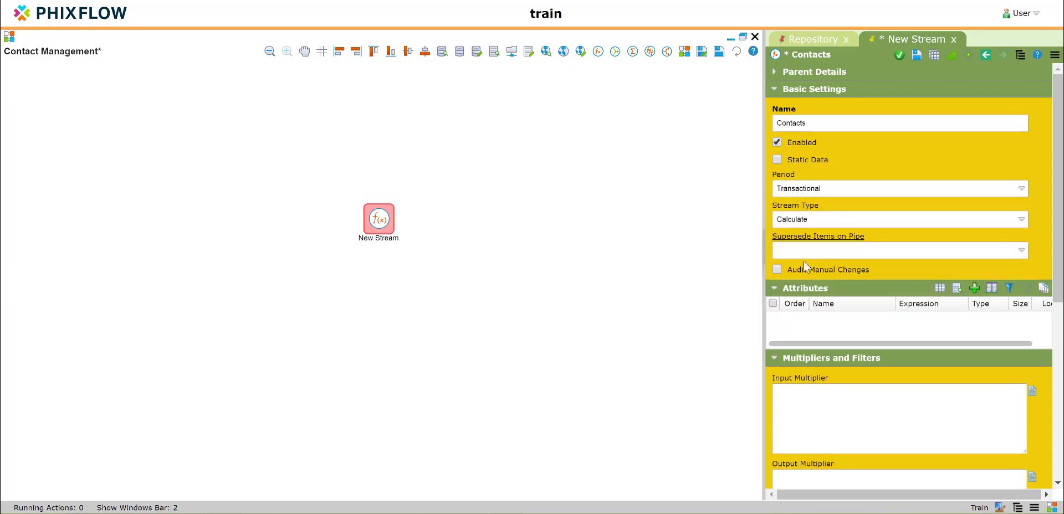
pyautogui.click(900, 56)
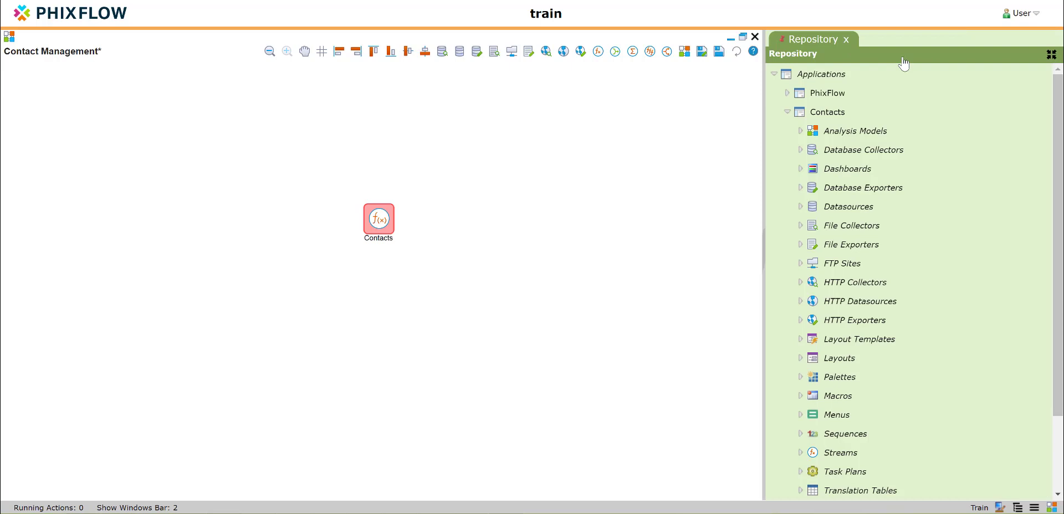
# Step: Add an attribute named UID of type Integer to the Contacts stream
pyautogui.doubleClick(389, 222)
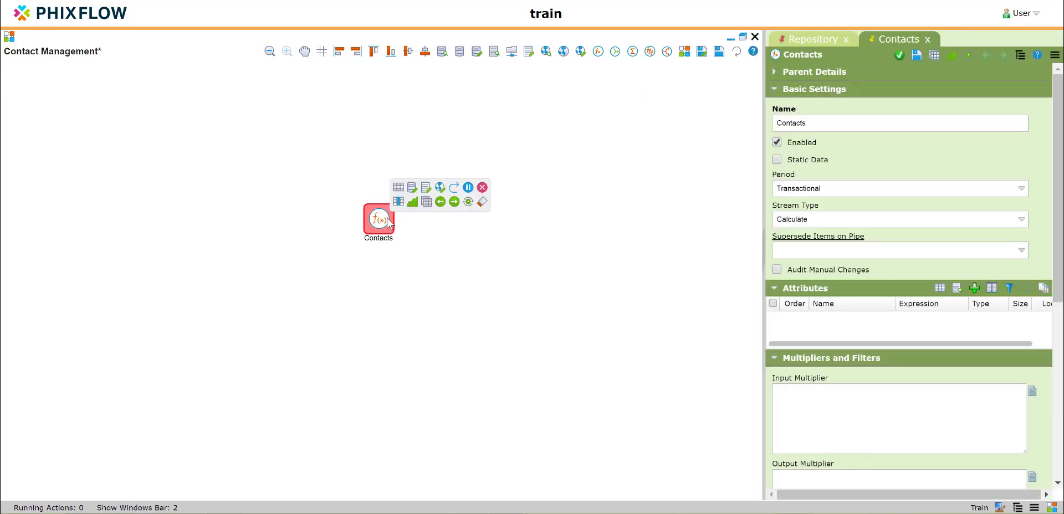
pyautogui.click(974, 289)
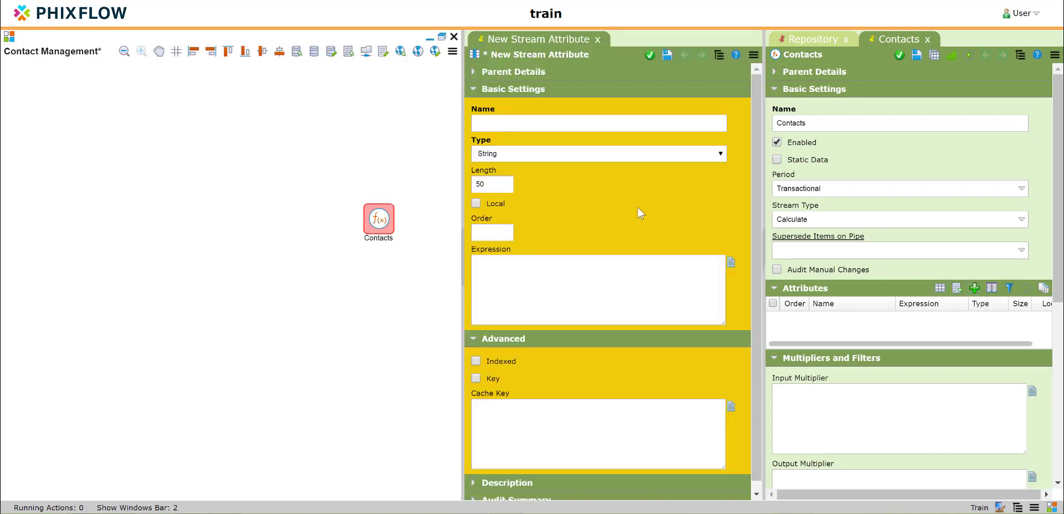
pyautogui.click(511, 123)
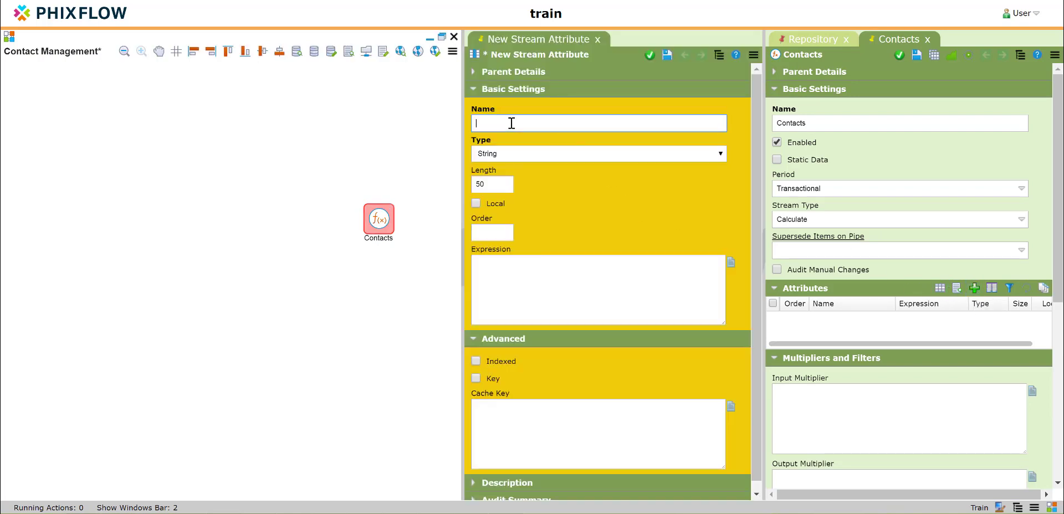
pyautogui.write('UID')
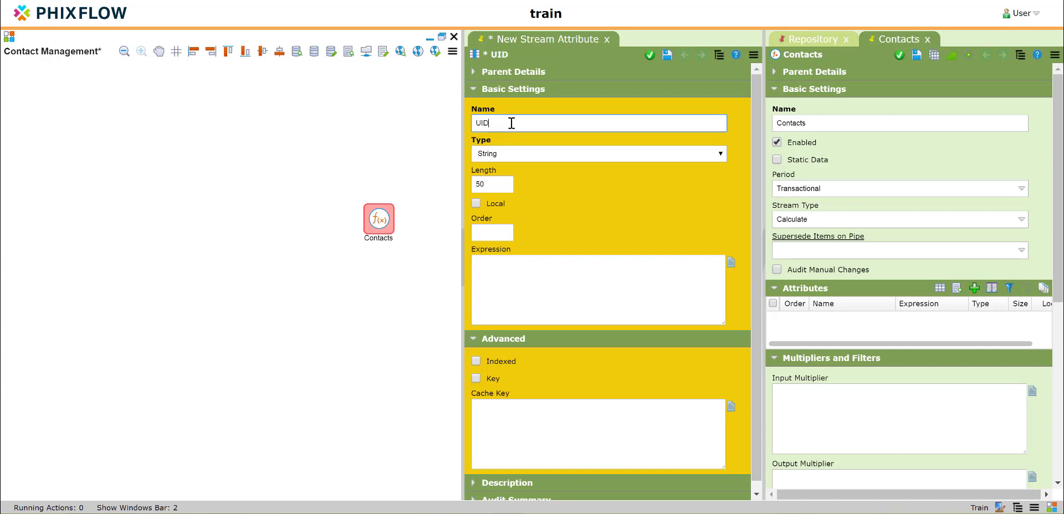
pyautogui.click(499, 154)
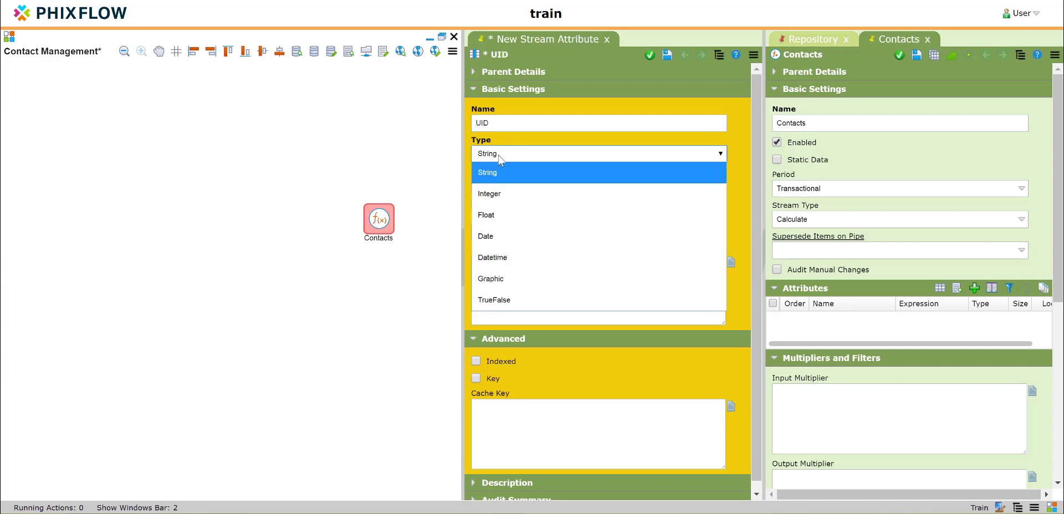
pyautogui.click(490, 194)
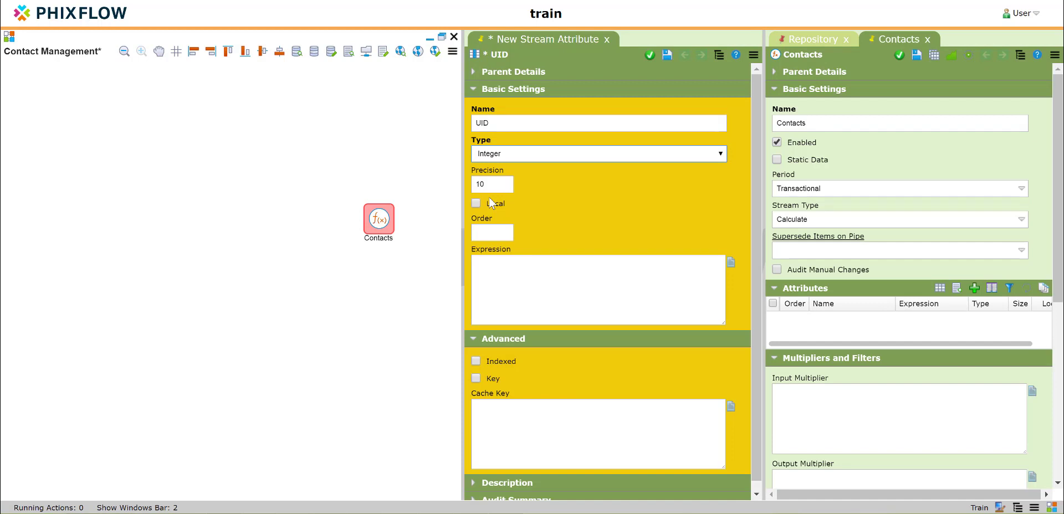
pyautogui.click(651, 55)
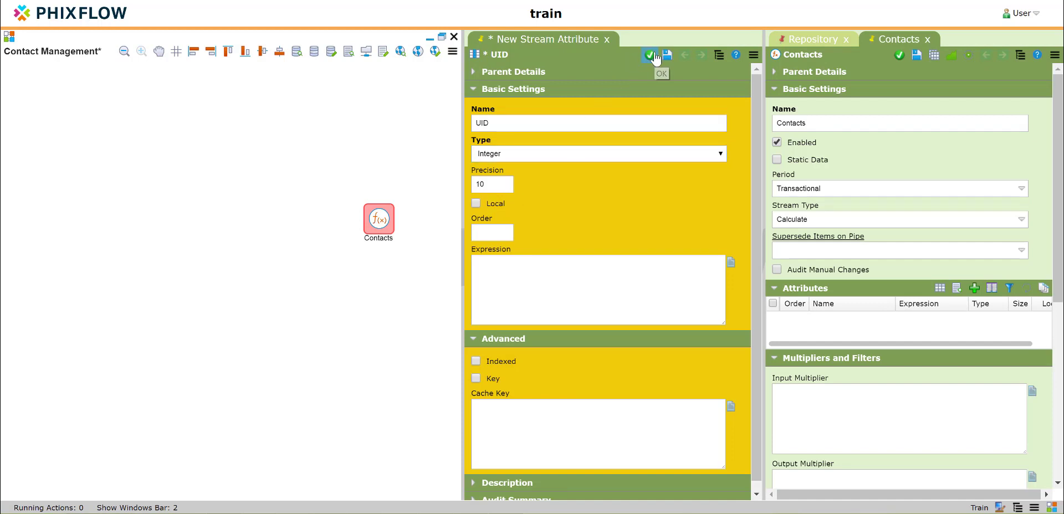
# Step: Add two String attributes named Address1 and Address2 to the Contacts stream, keeping the default length
pyautogui.click(975, 289)
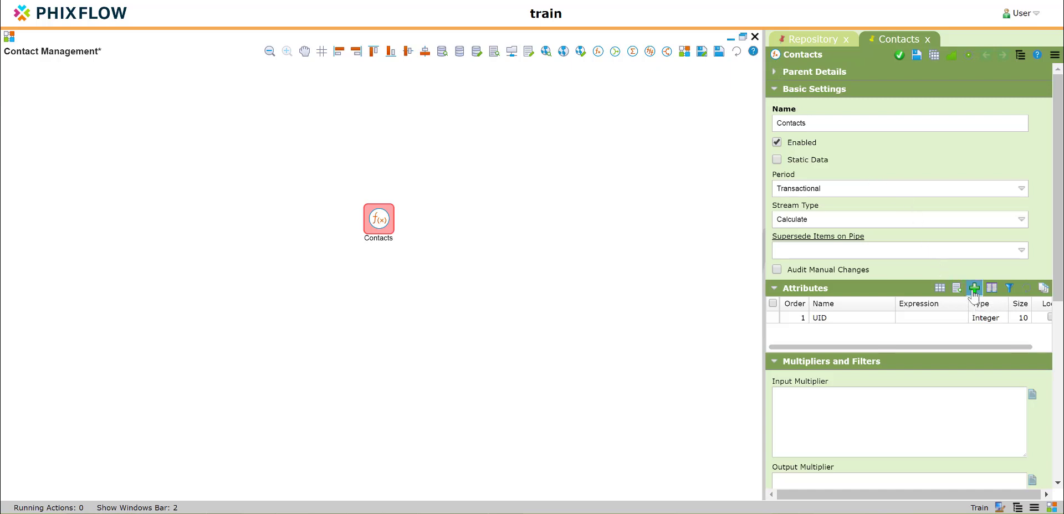
pyautogui.click(523, 122)
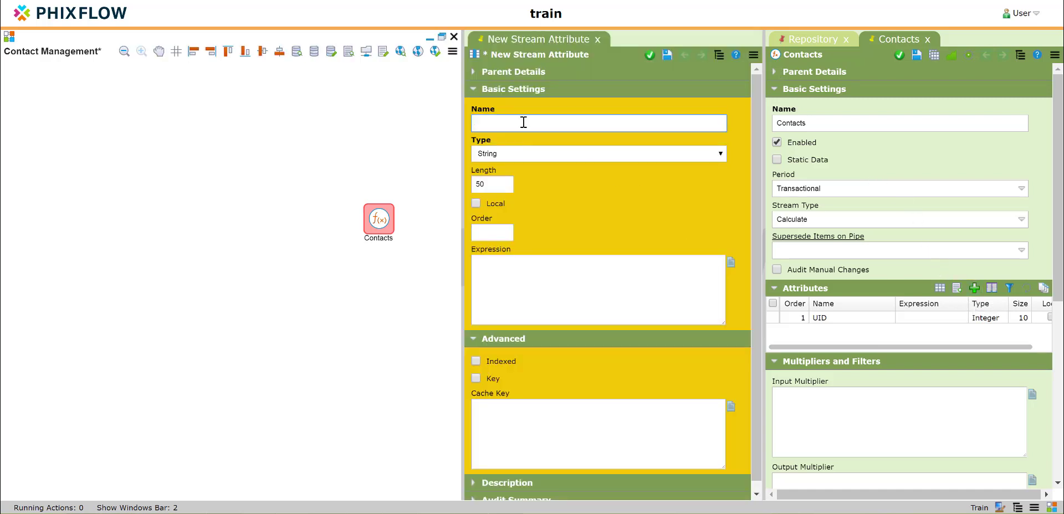
pyautogui.write('Address1')
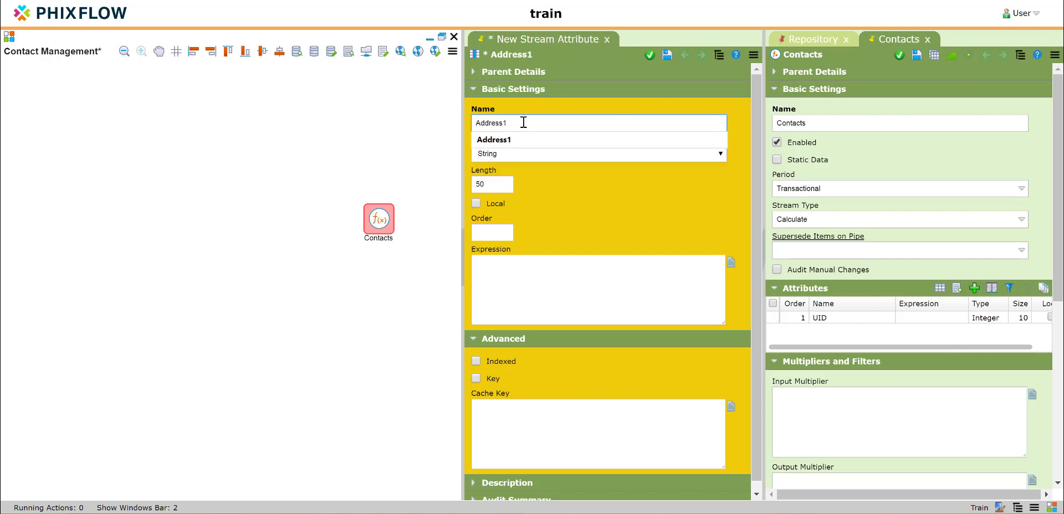
pyautogui.click(649, 55)
pyautogui.click(975, 289)
pyautogui.click(523, 120)
pyautogui.write('A')
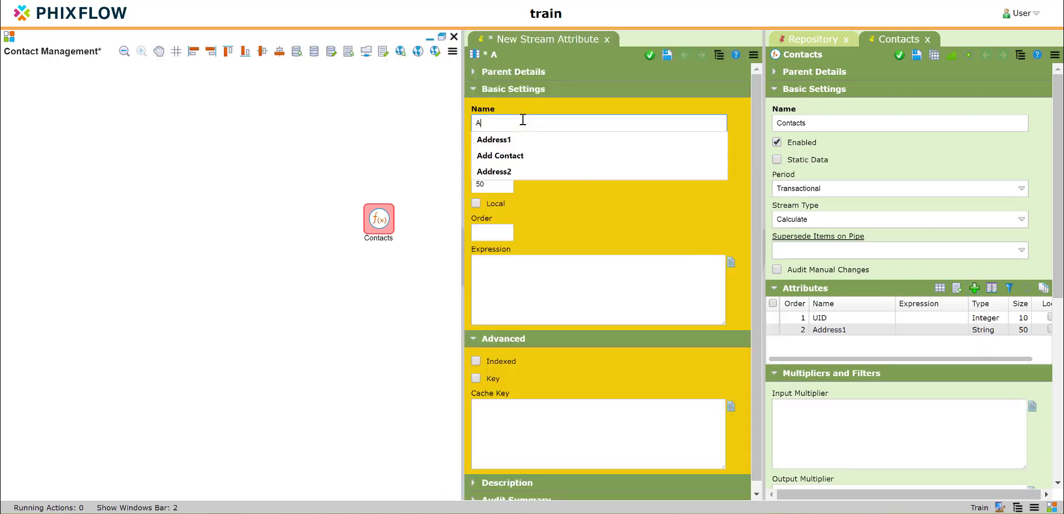
pyautogui.write('ddress2')
pyautogui.click(650, 55)
# Step: Add two String attributes named City and PostCode to the Contacts stream, keeping the default length
pyautogui.click(975, 288)
pyautogui.click(543, 122)
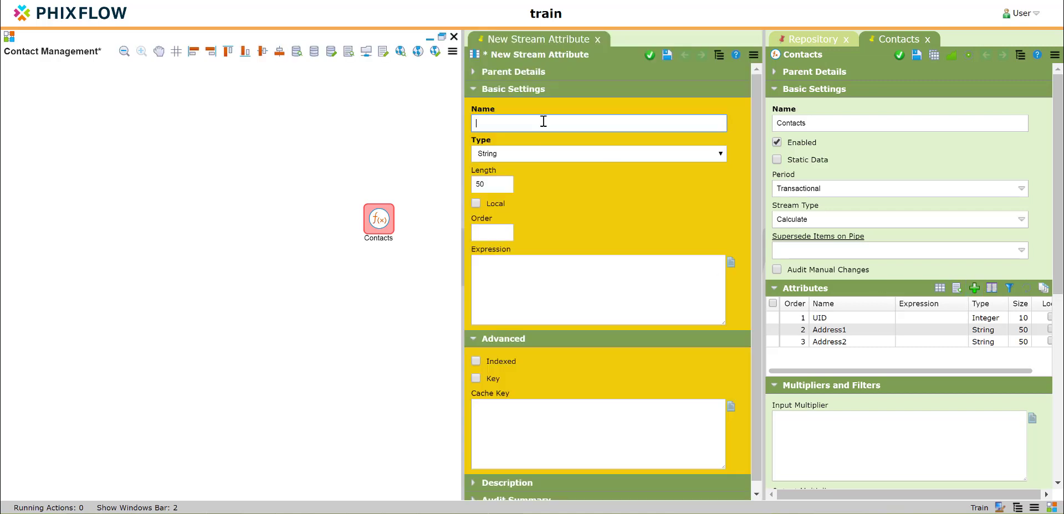
pyautogui.write('City')
pyautogui.click(649, 55)
pyautogui.click(974, 289)
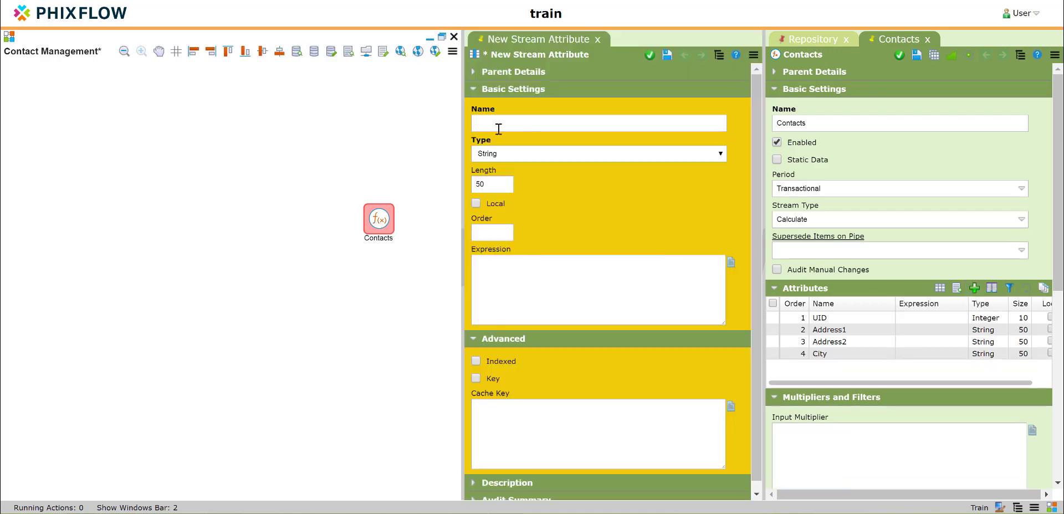
pyautogui.click(498, 129)
pyautogui.write('PostCode')
pyautogui.click(649, 55)
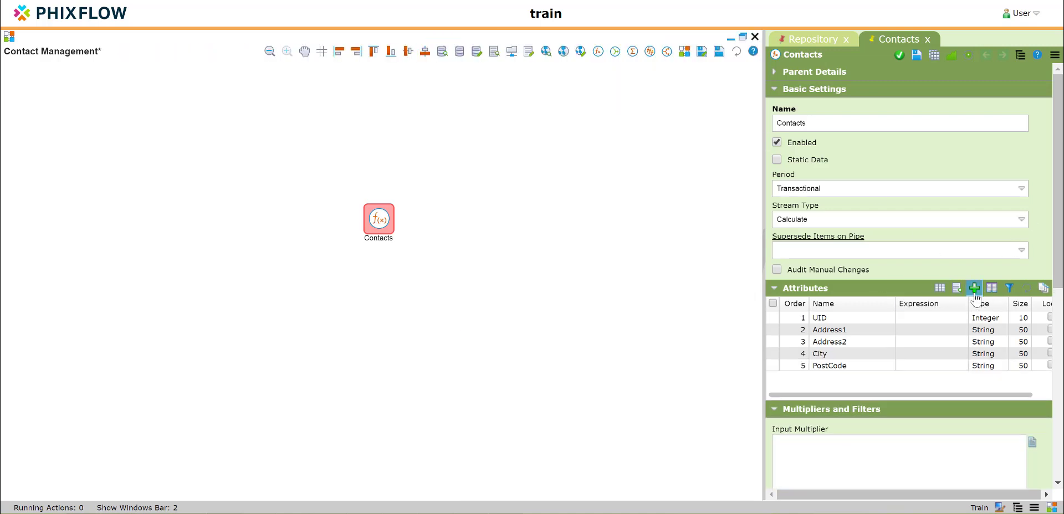
# Step: Add a String attribute named PhoneNumber to the Contacts stream
pyautogui.click(974, 289)
pyautogui.click(498, 120)
pyautogui.write('PhoneNumber')
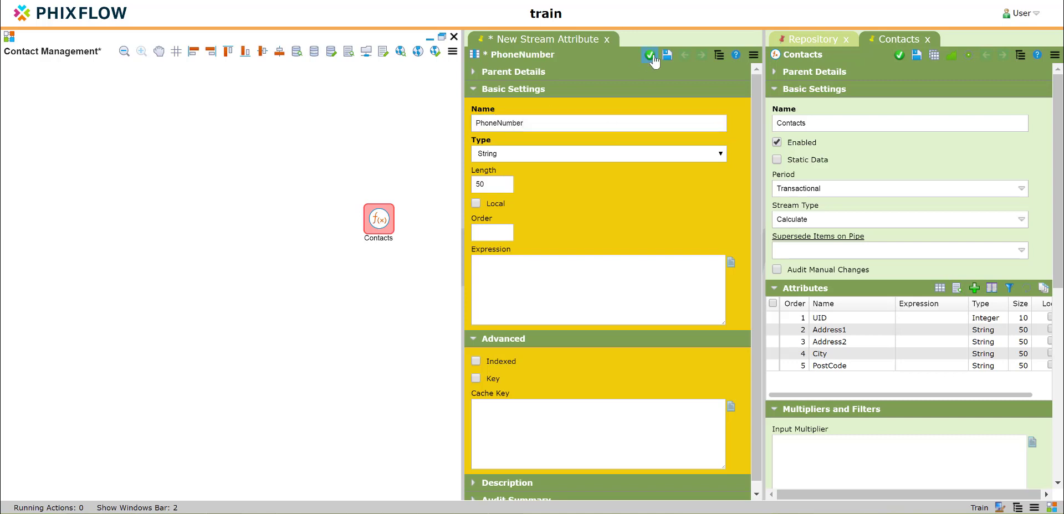
pyautogui.click(650, 55)
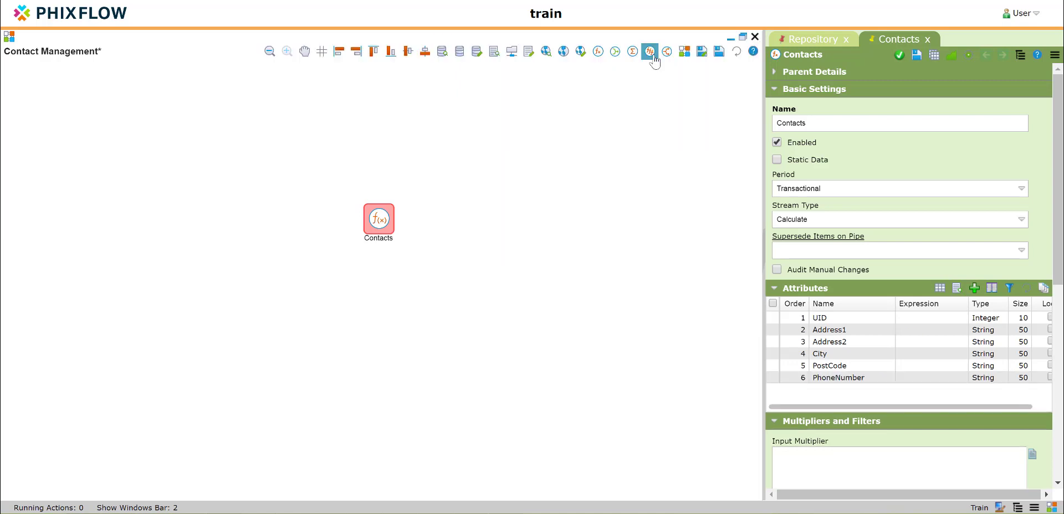
# Step: Create a dashboard named Contacts in the Contacts application and save the Contact Management model
pyautogui.click(795, 41)
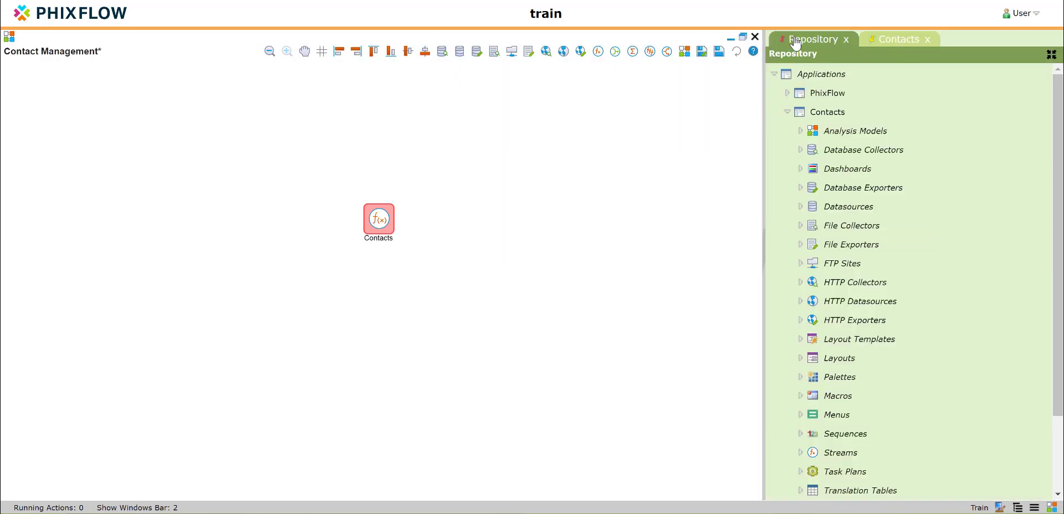
pyautogui.rightClick(845, 175)
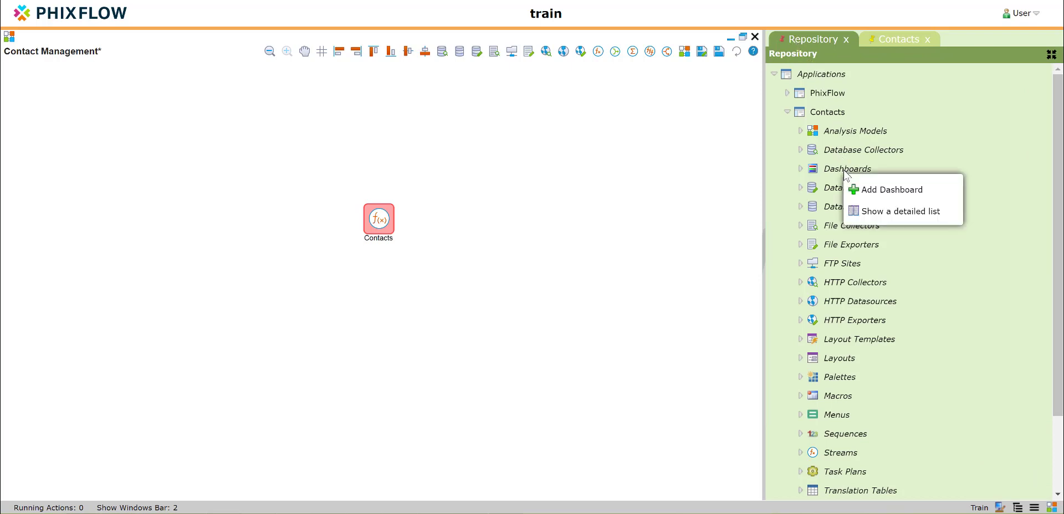
pyautogui.click(883, 191)
pyautogui.click(806, 124)
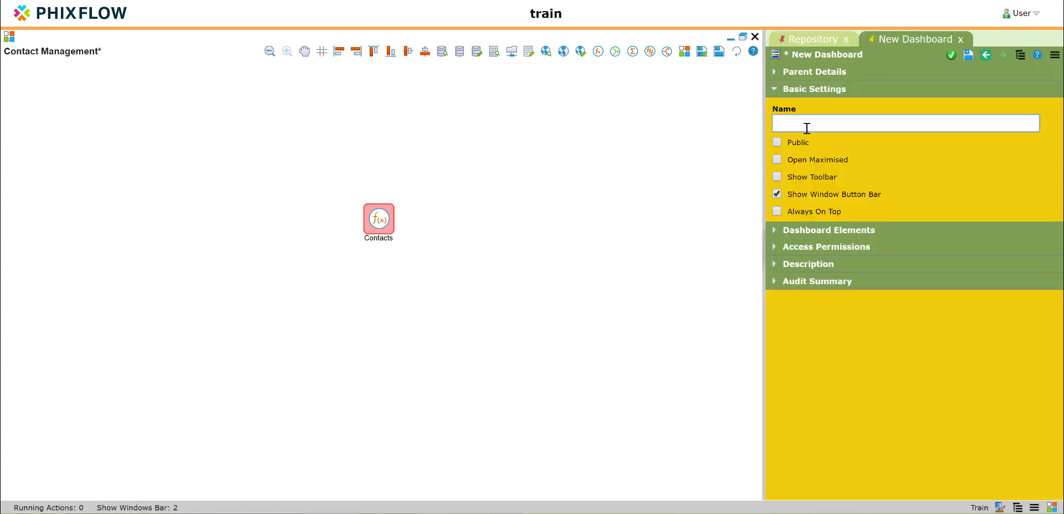
pyautogui.write('Con')
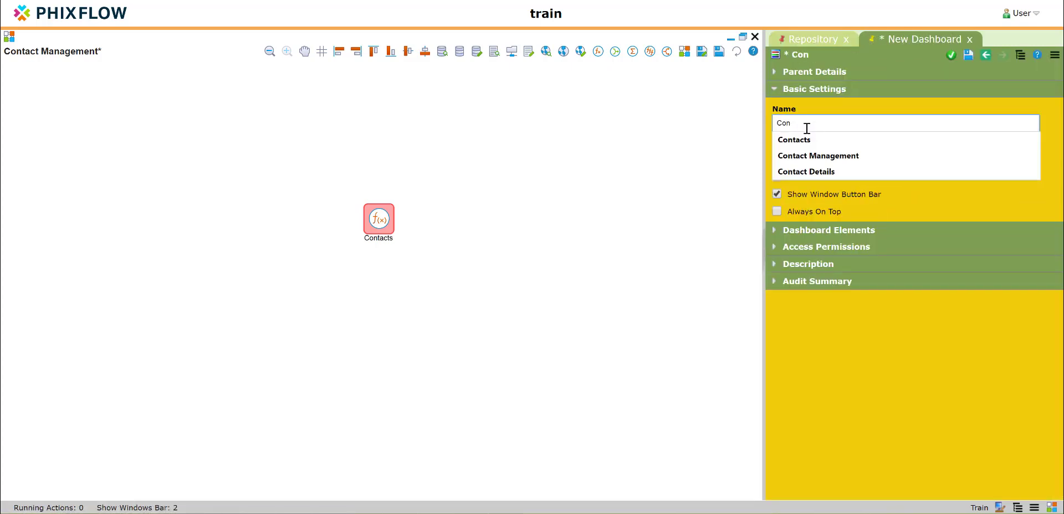
pyautogui.write('tacts')
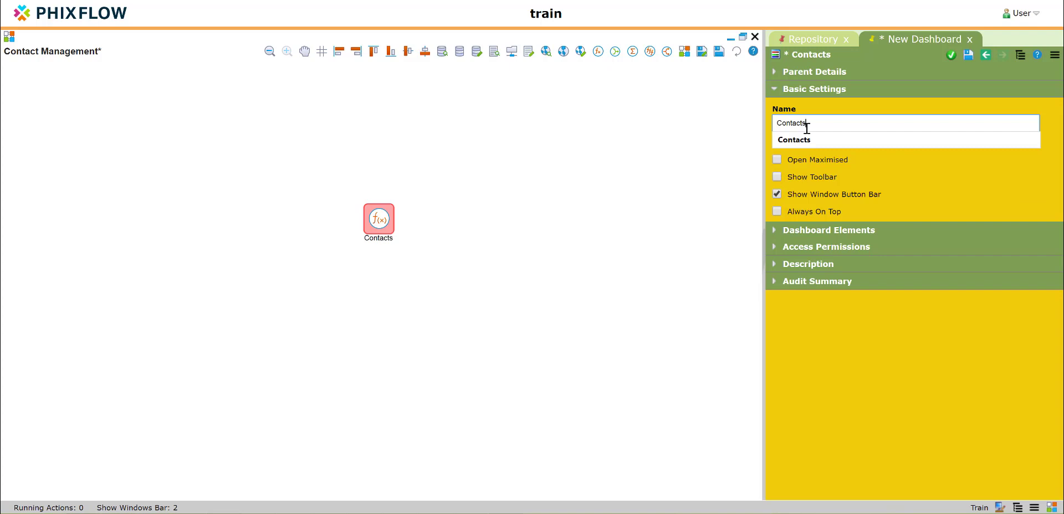
pyautogui.click(951, 56)
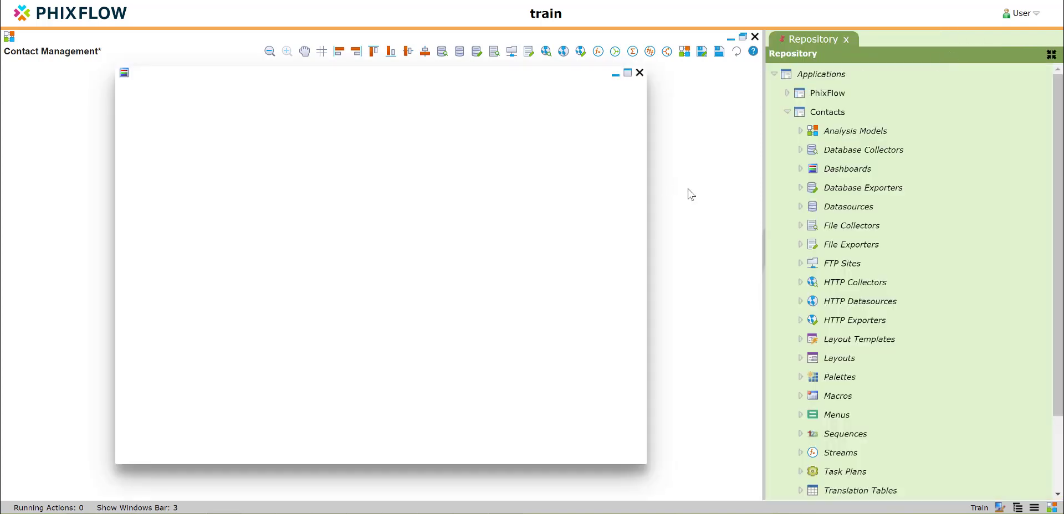
pyautogui.click(719, 51)
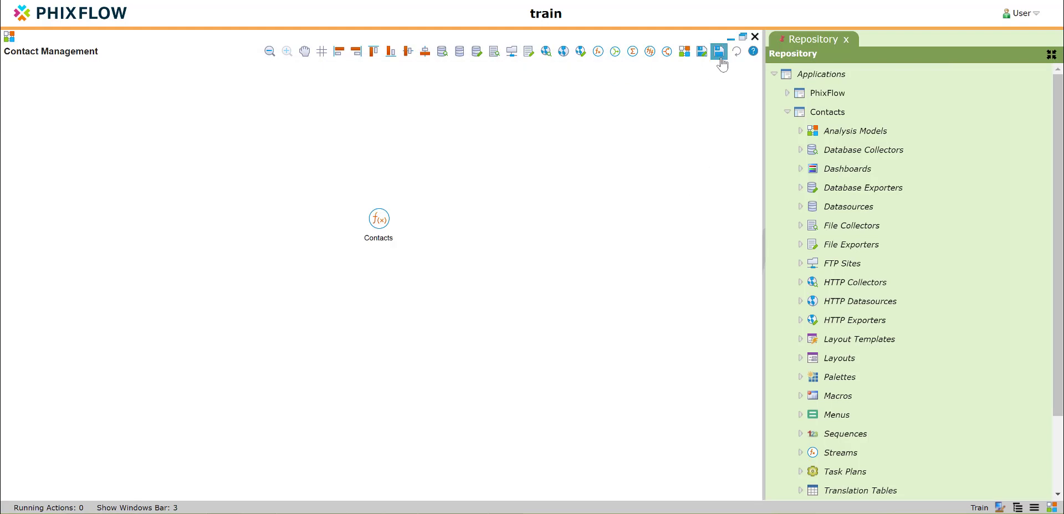
# Step: Add a grid view of the Contacts stream to the empty Contacts dashboard
pyautogui.click(379, 225)
pyautogui.doubleClick(379, 224)
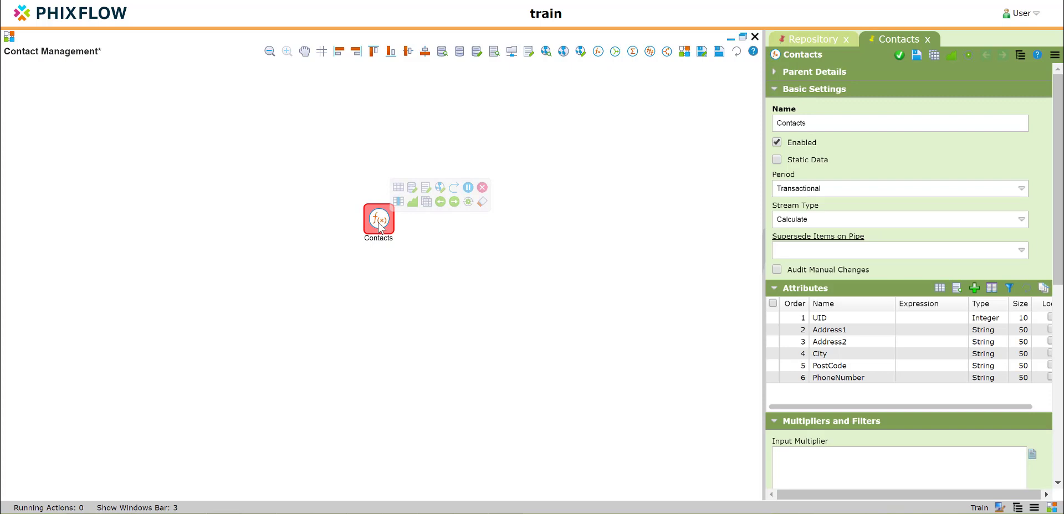
pyautogui.click(136, 508)
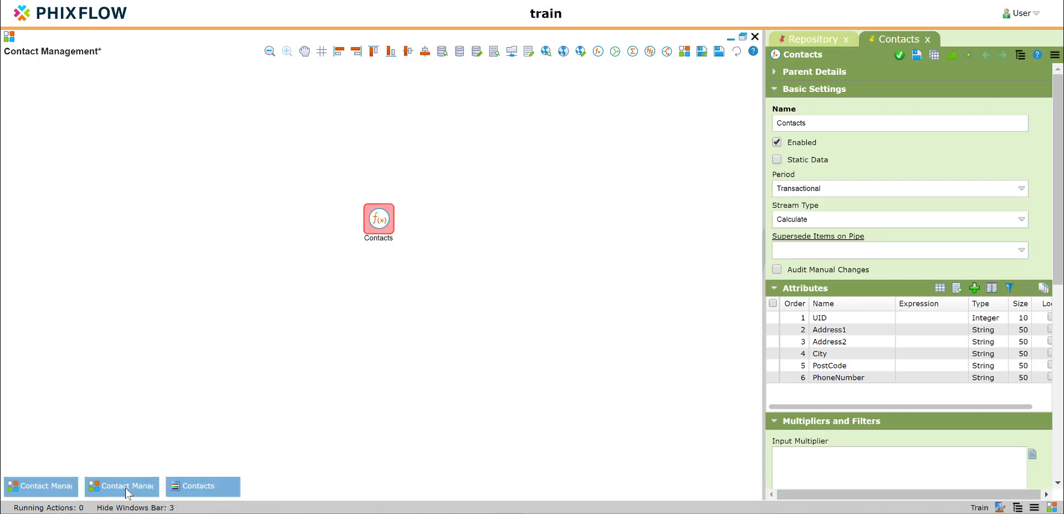
pyautogui.click(194, 491)
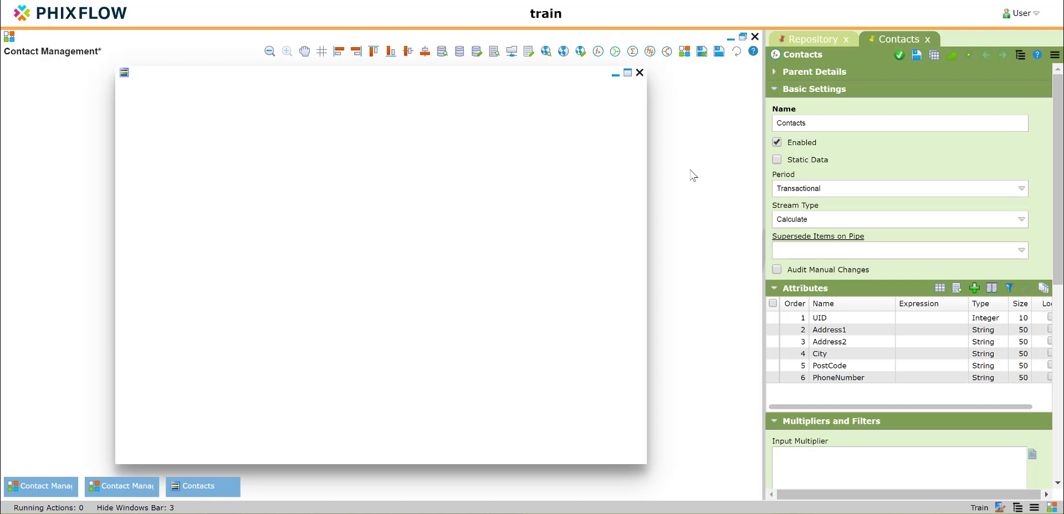
pyautogui.moveTo(775, 56); pyautogui.dragTo(467, 166)
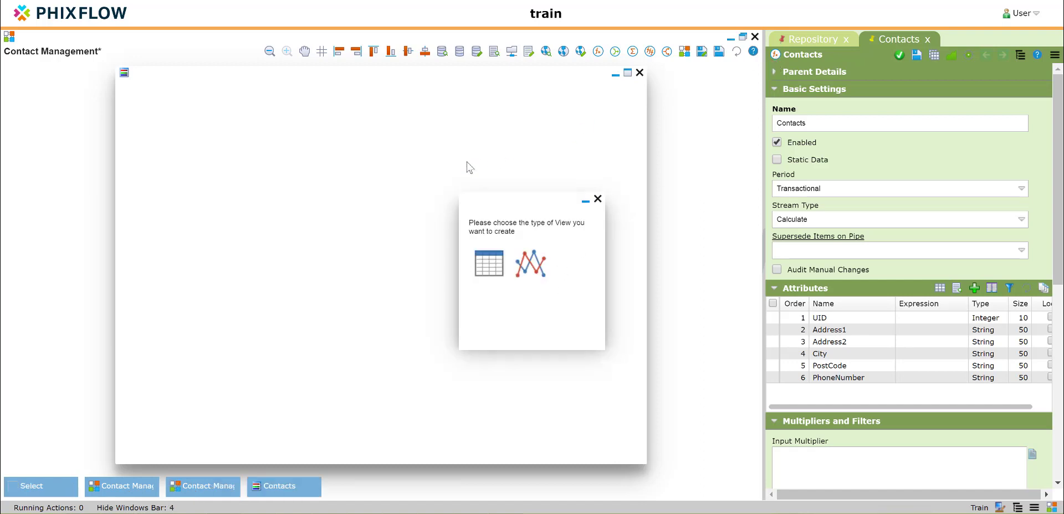
pyautogui.click(489, 265)
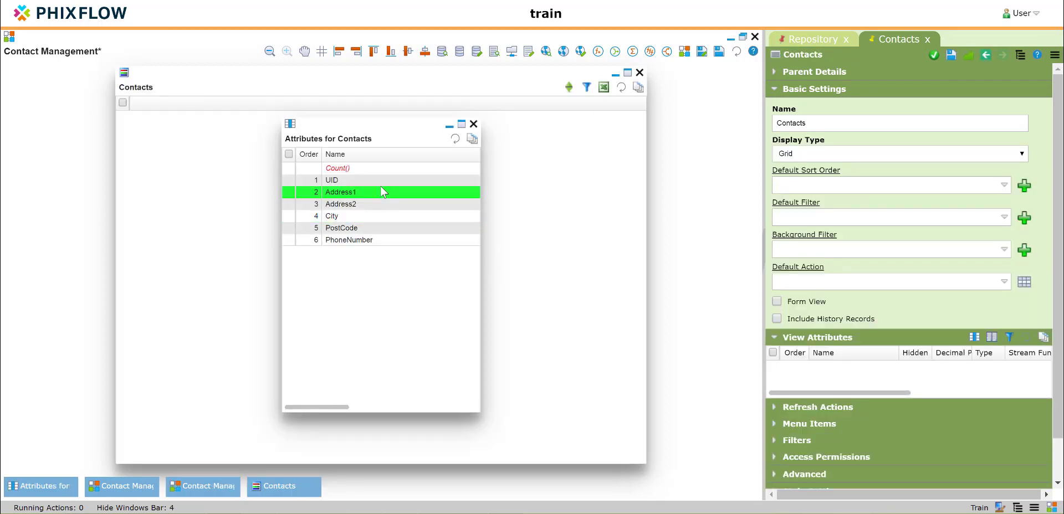
# Step: Add all attributes from UID to PhoneNumber as columns of the Contacts grid view and close the attribute list
pyautogui.click(381, 181)
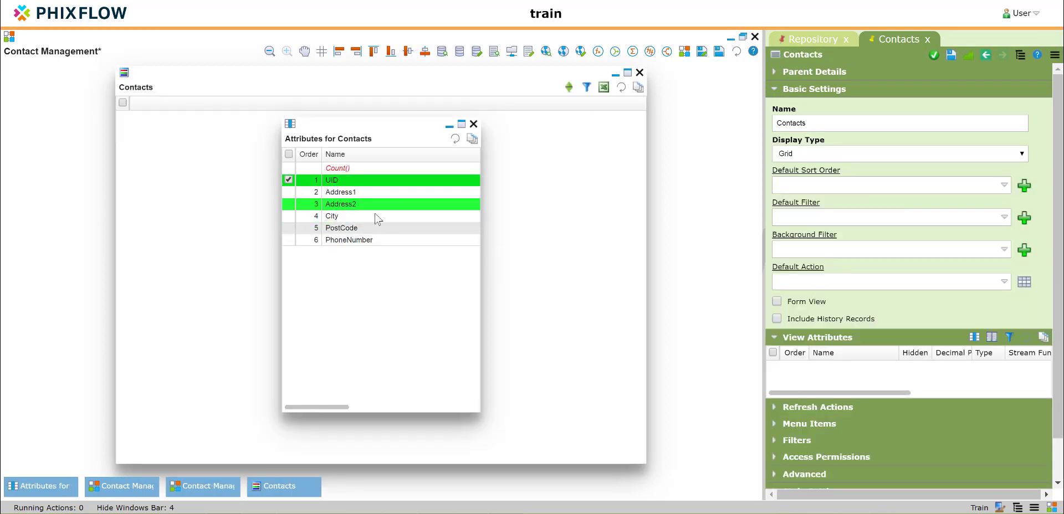
pyautogui.keyDown('shift'); pyautogui.click(371, 242); pyautogui.keyUp('shift')
pyautogui.moveTo(351, 202); pyautogui.dragTo(270, 123)
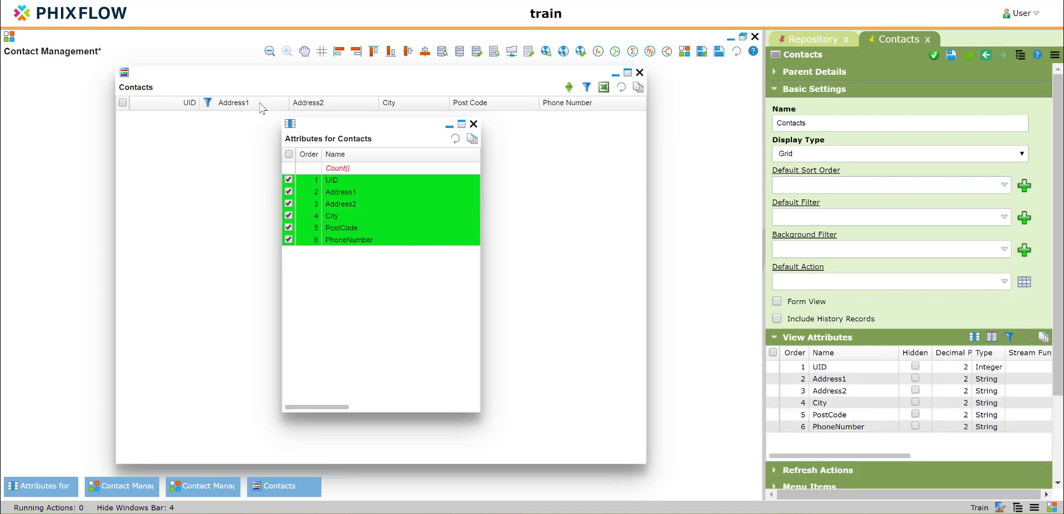
pyautogui.click(473, 124)
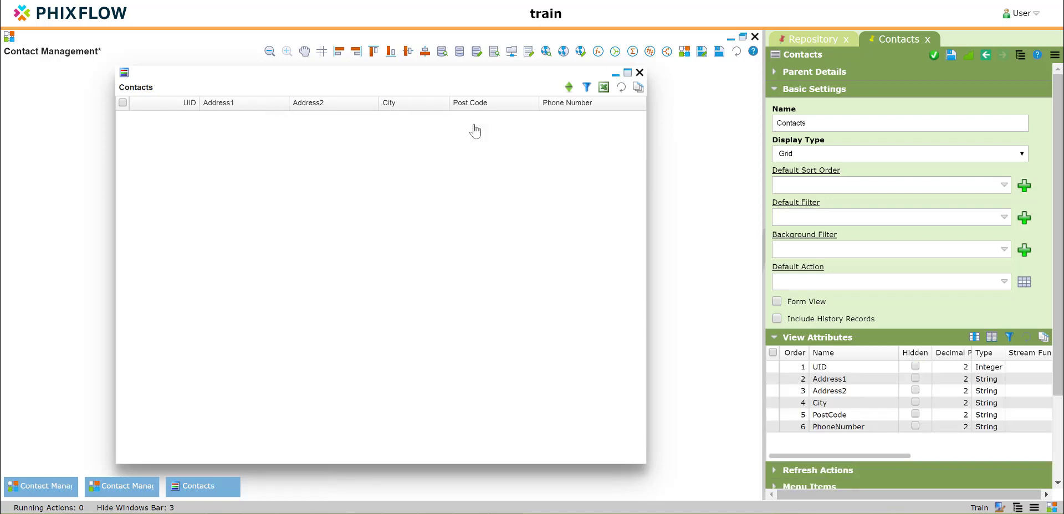
# Step: Split the Contacts dashboard into upper and lower panes with a horizontal bar
pyautogui.rightClick(435, 247)
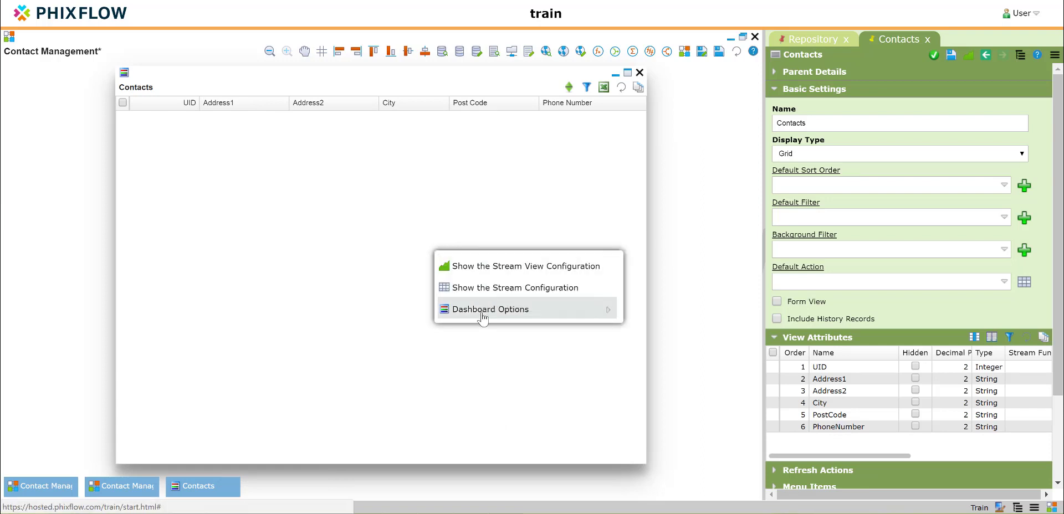
pyautogui.moveTo(482, 315)
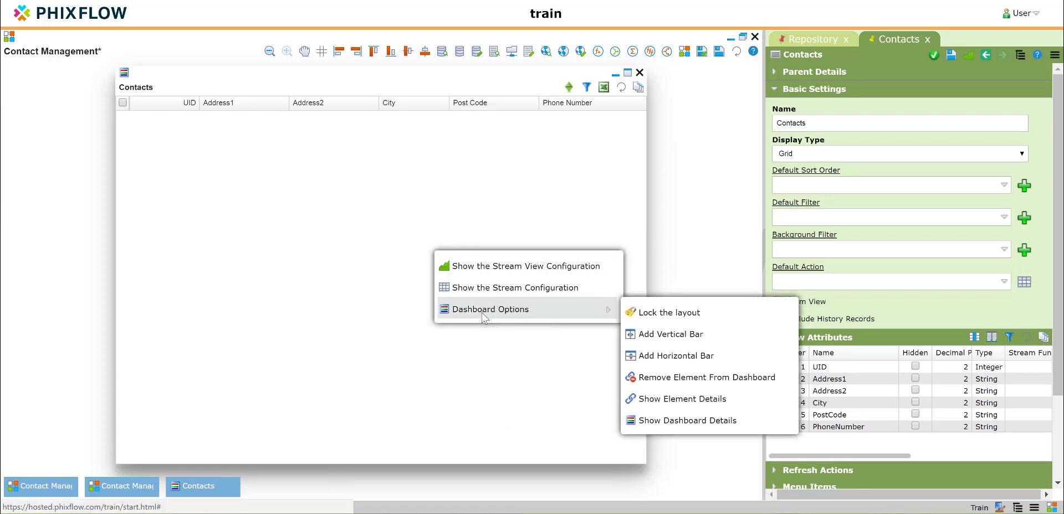
pyautogui.click(668, 358)
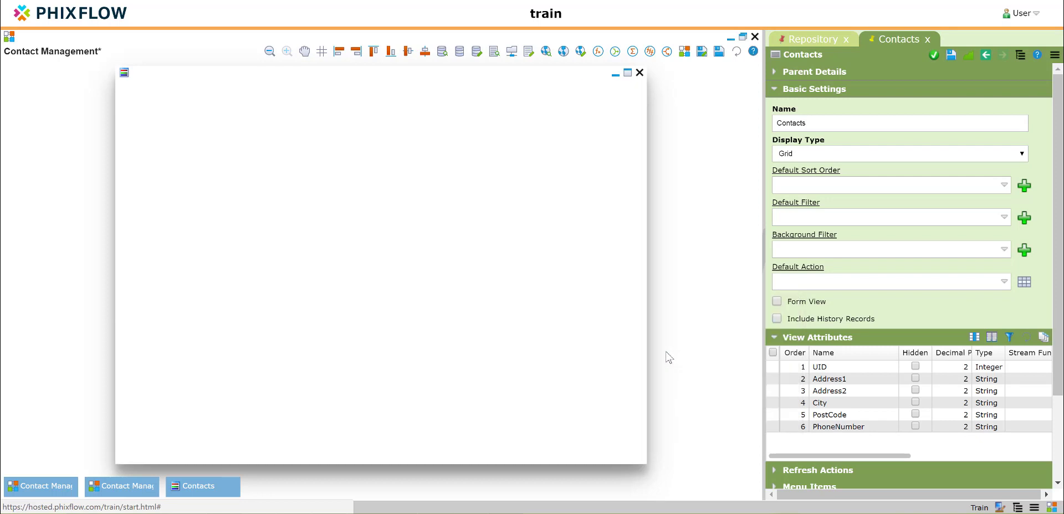
# Step: Create a new form named Contact Details in the dashboard's lower pane
pyautogui.rightClick(437, 328)
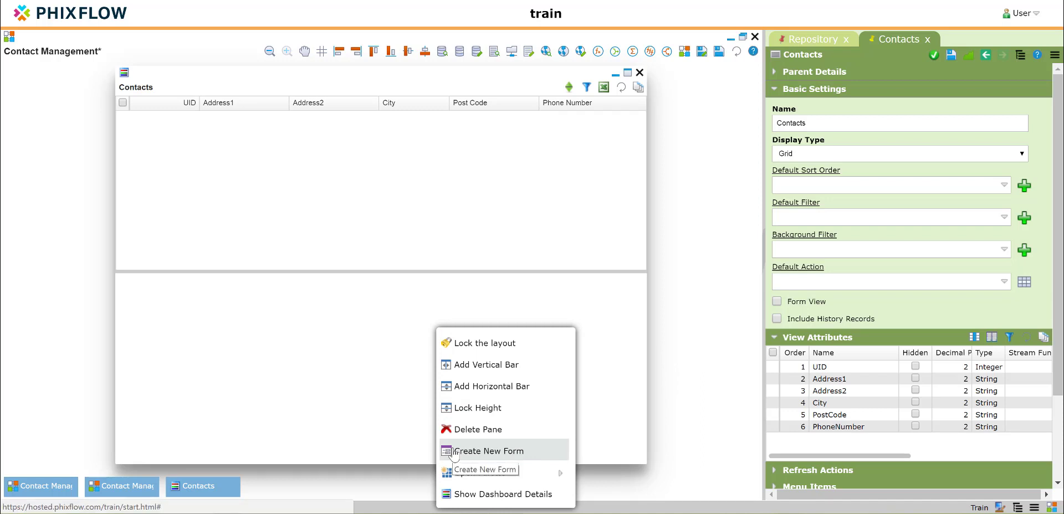
pyautogui.click(454, 452)
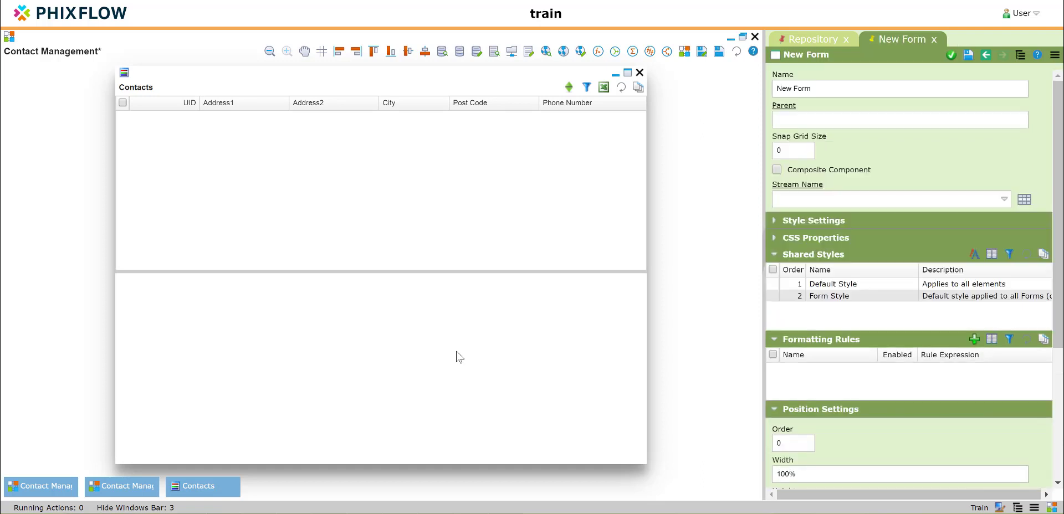
pyautogui.tripleClick(824, 91)
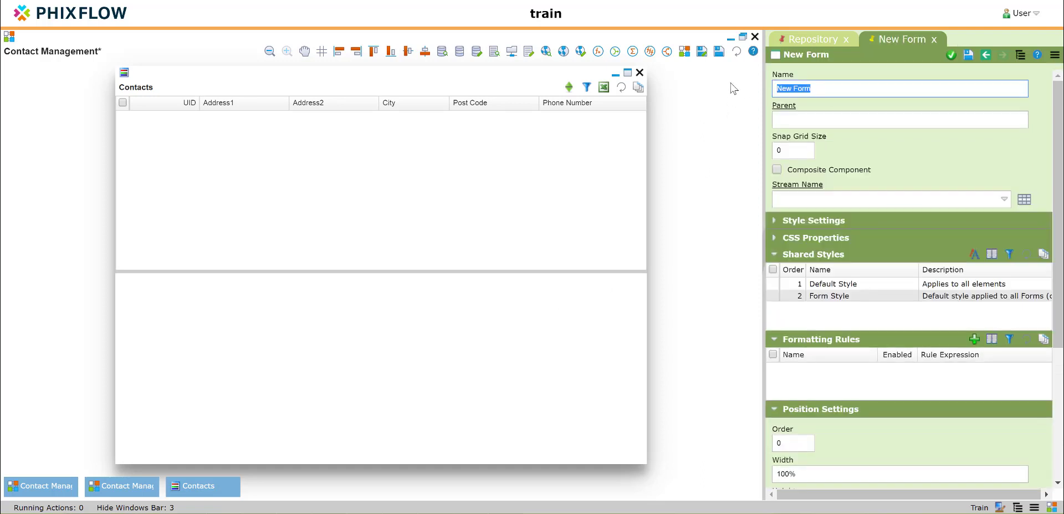
pyautogui.write('Conta')
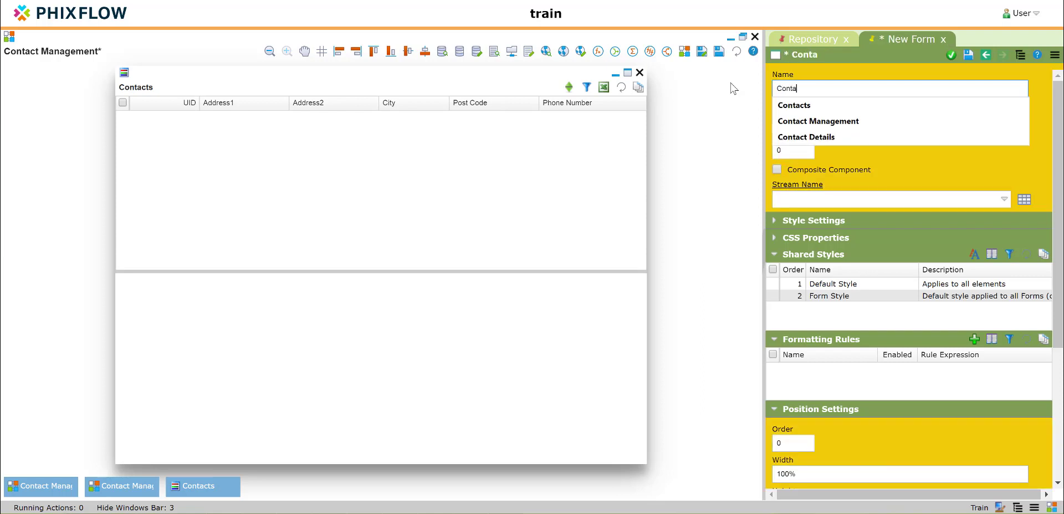
pyautogui.write('ct Details')
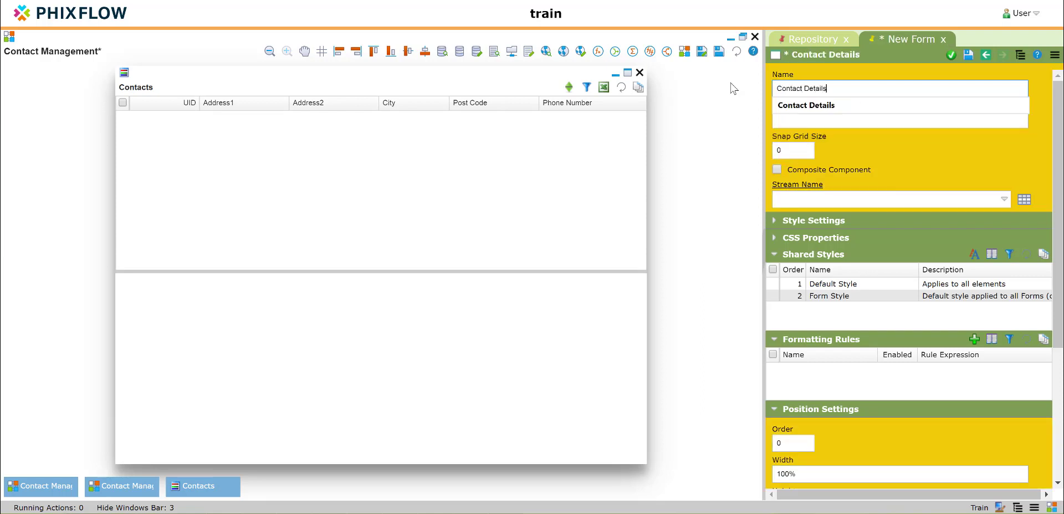
pyautogui.click(949, 55)
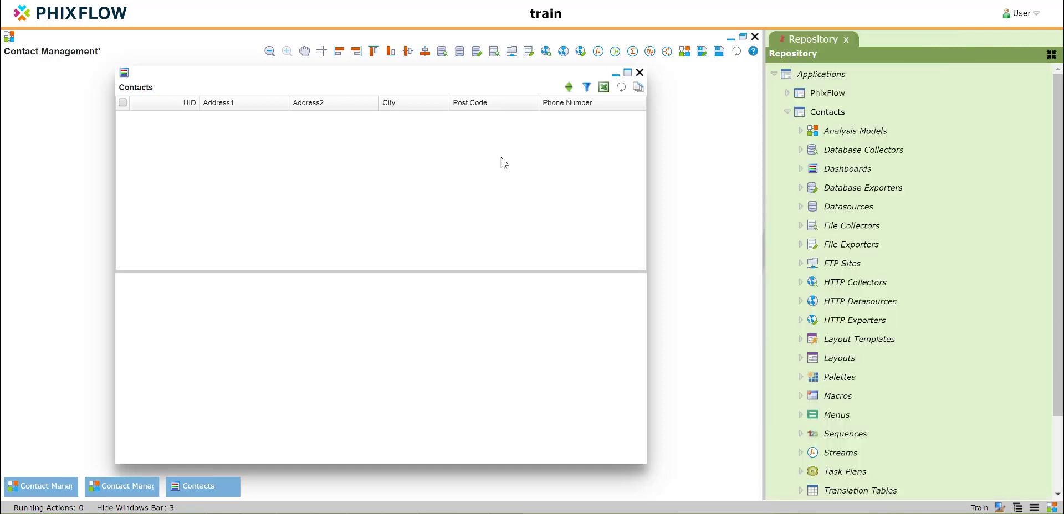
# Step: Add all Contacts stream attributes from UID to PhoneNumber as fields on the Contact Details form
pyautogui.rightClick(436, 175)
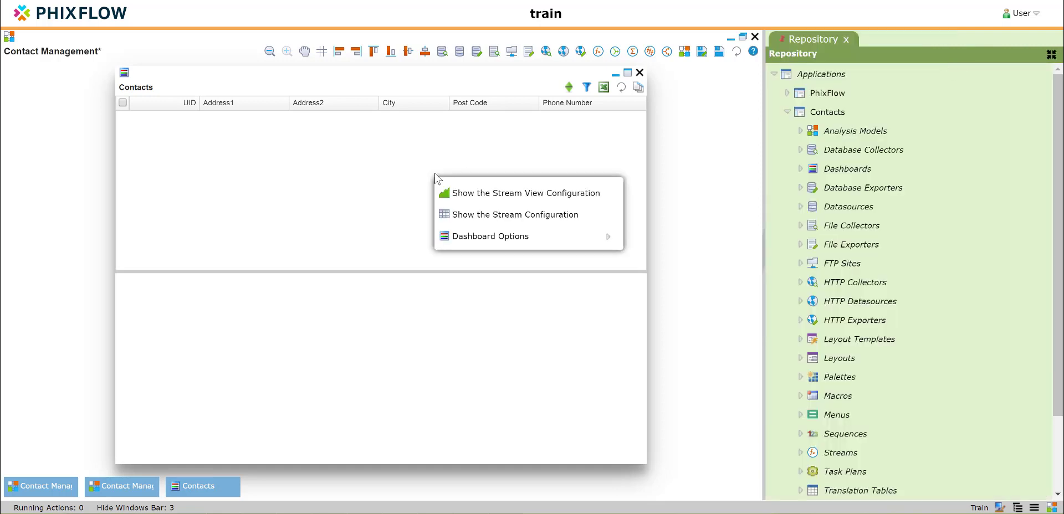
pyautogui.click(467, 213)
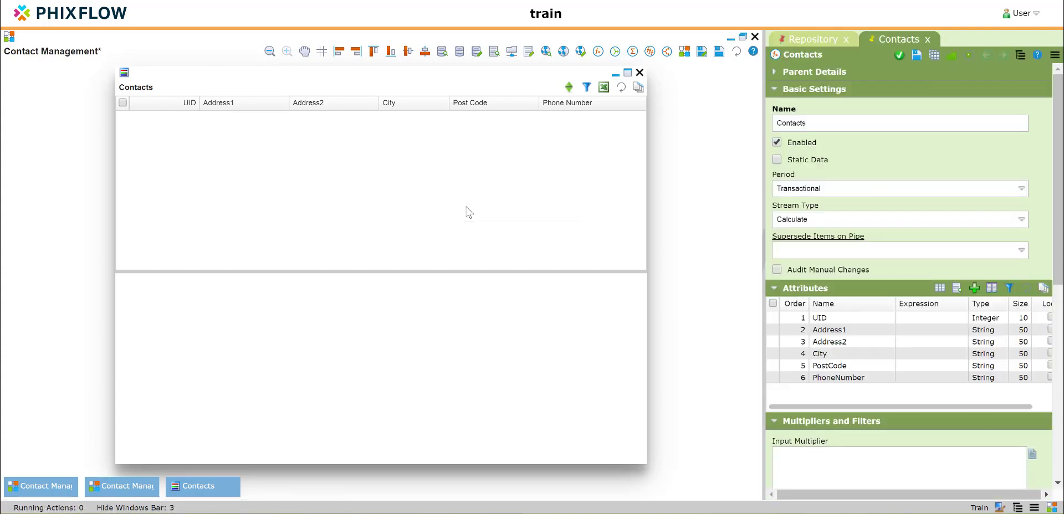
pyautogui.click(819, 318)
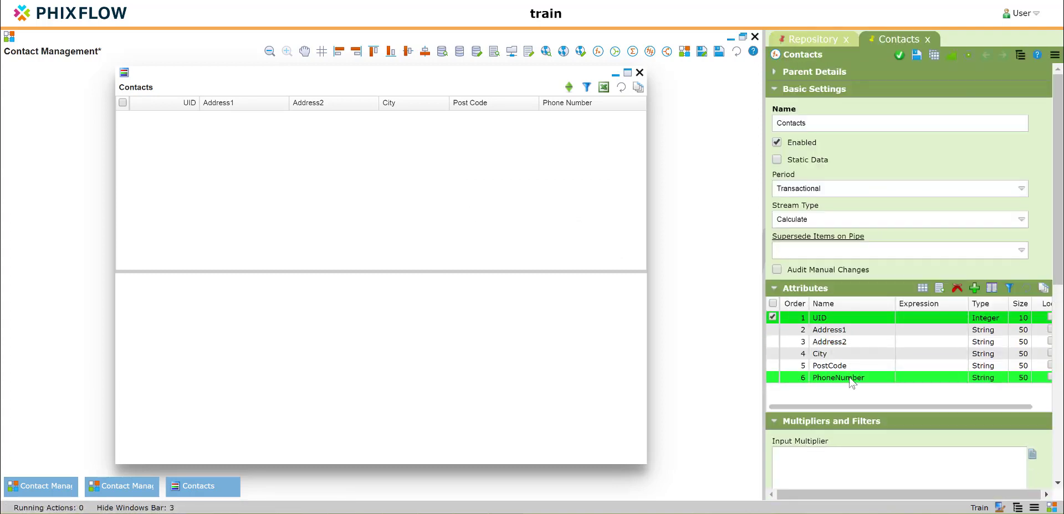
pyautogui.keyDown('shift'); pyautogui.click(849, 378); pyautogui.keyUp('shift')
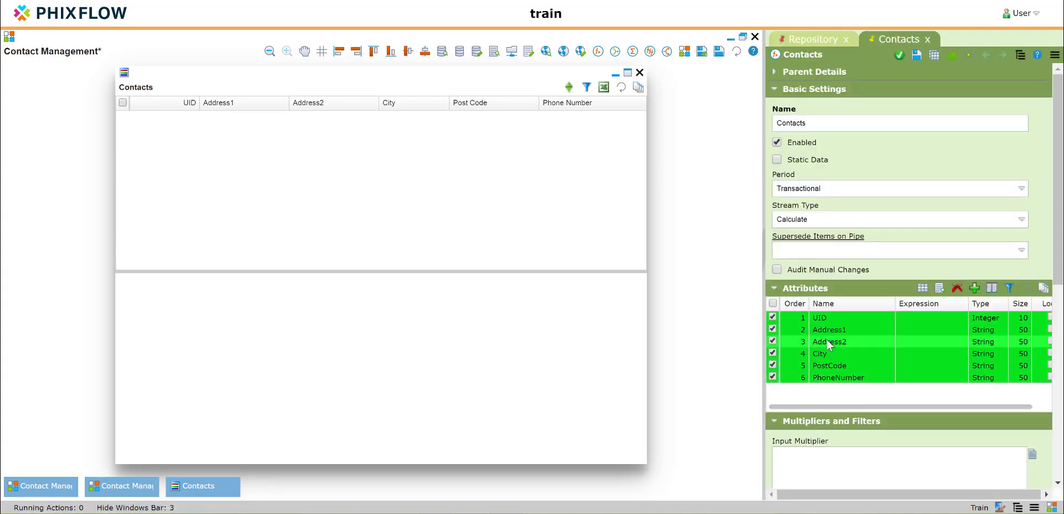
pyautogui.moveTo(825, 338); pyautogui.dragTo(134, 290)
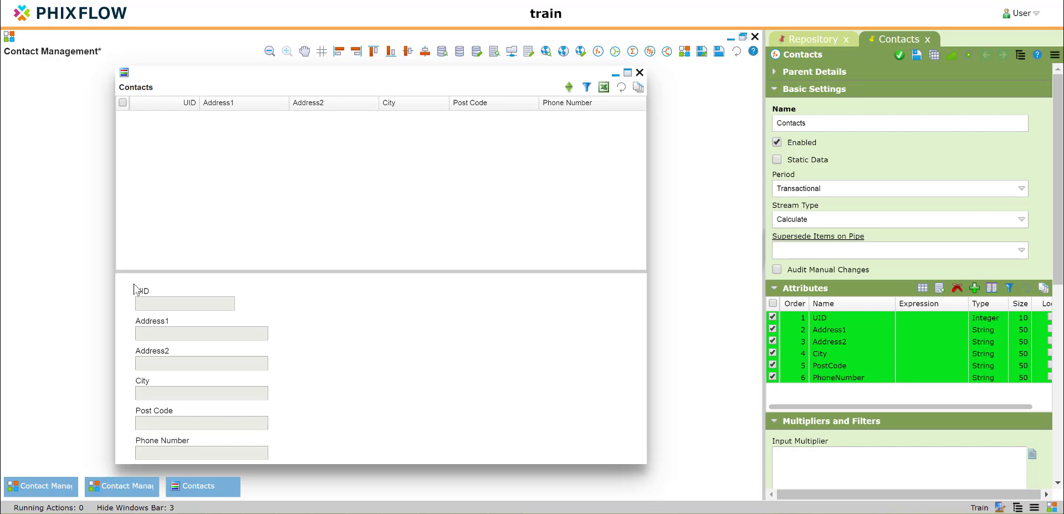
# Step: Open the Basic Components palette and place a button on the Contact Details form, to the right of the UID field
pyautogui.rightClick(503, 317)
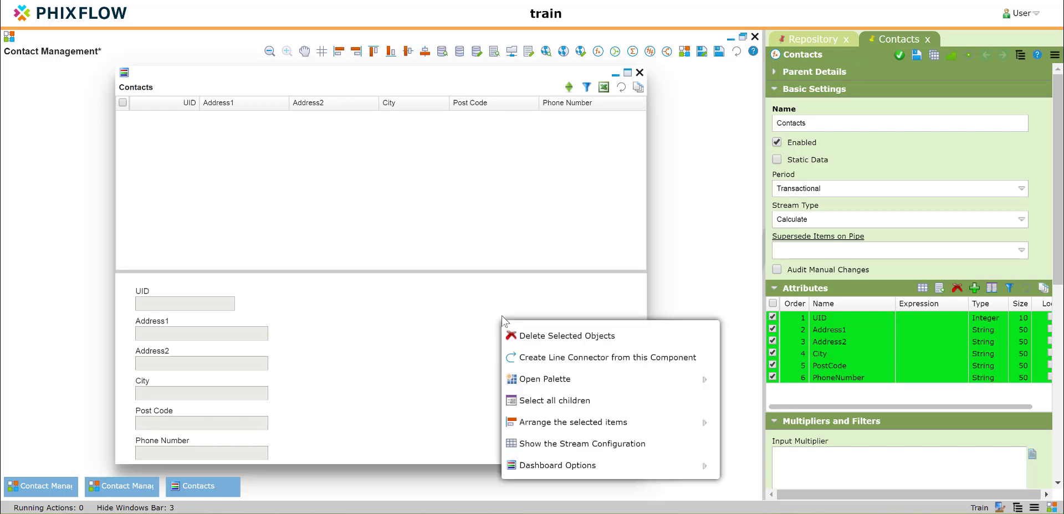
pyautogui.moveTo(527, 387)
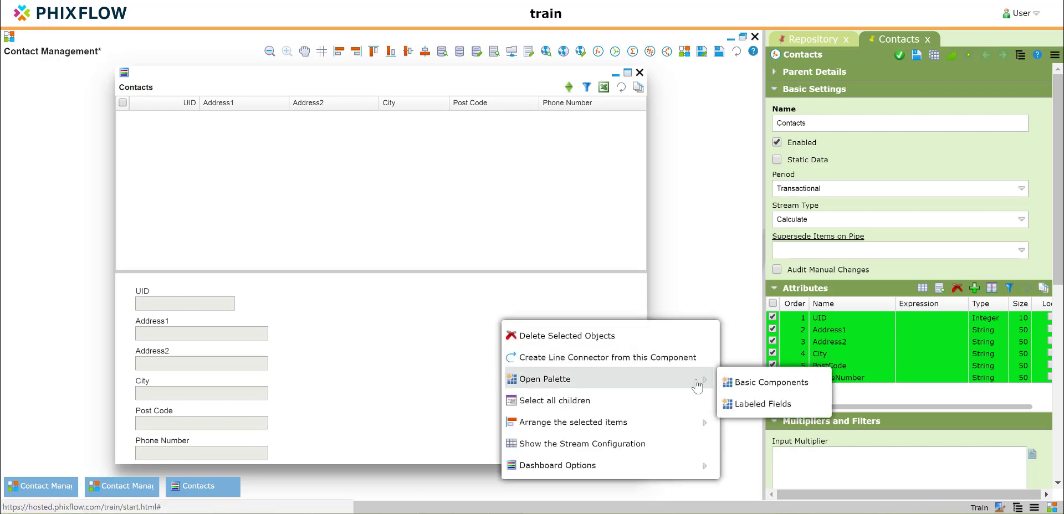
pyautogui.click(736, 382)
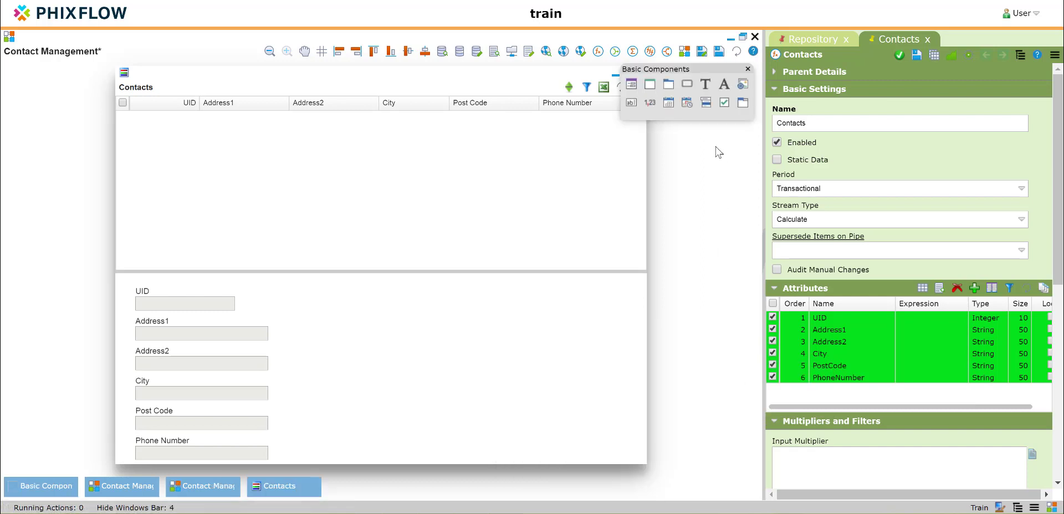
pyautogui.moveTo(693, 90); pyautogui.dragTo(451, 303)
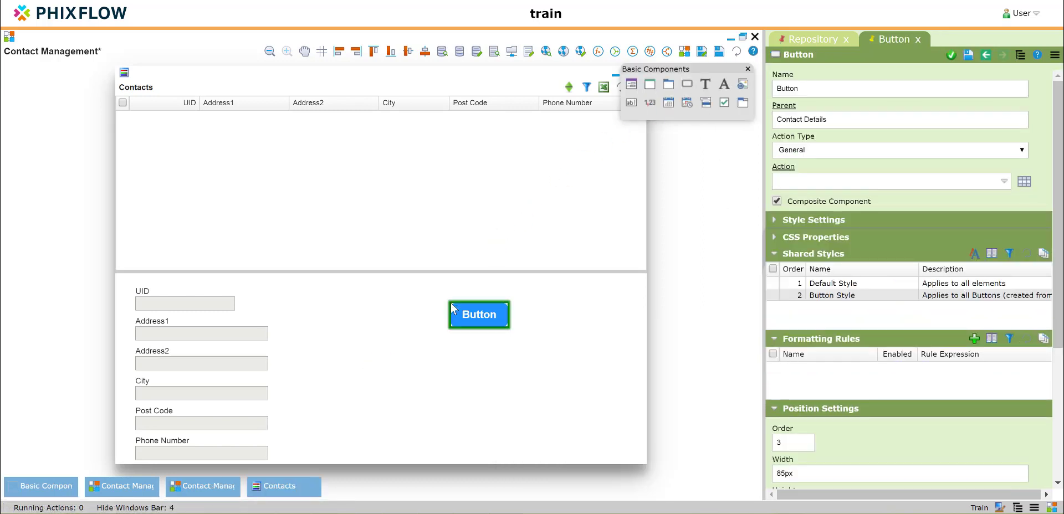
# Step: Name the new button Add Contact, set its action type to Insert and apply the changes
pyautogui.click(812, 89)
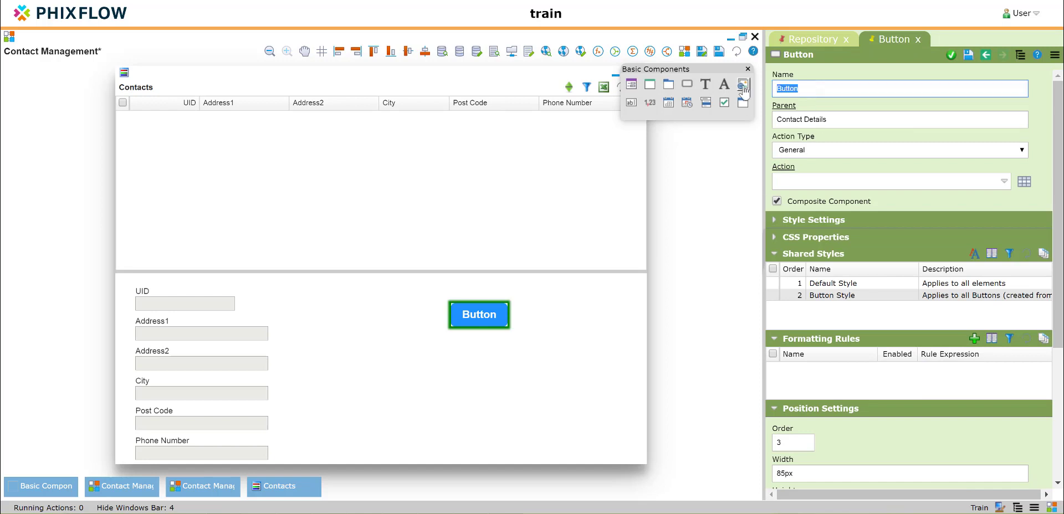
pyautogui.write('Add Cont')
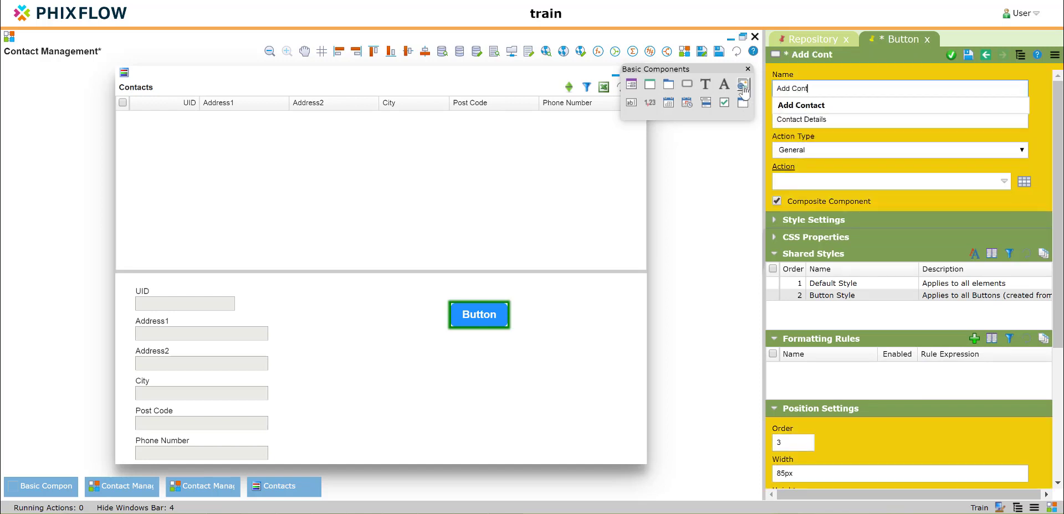
pyautogui.write('act')
pyautogui.click(802, 153)
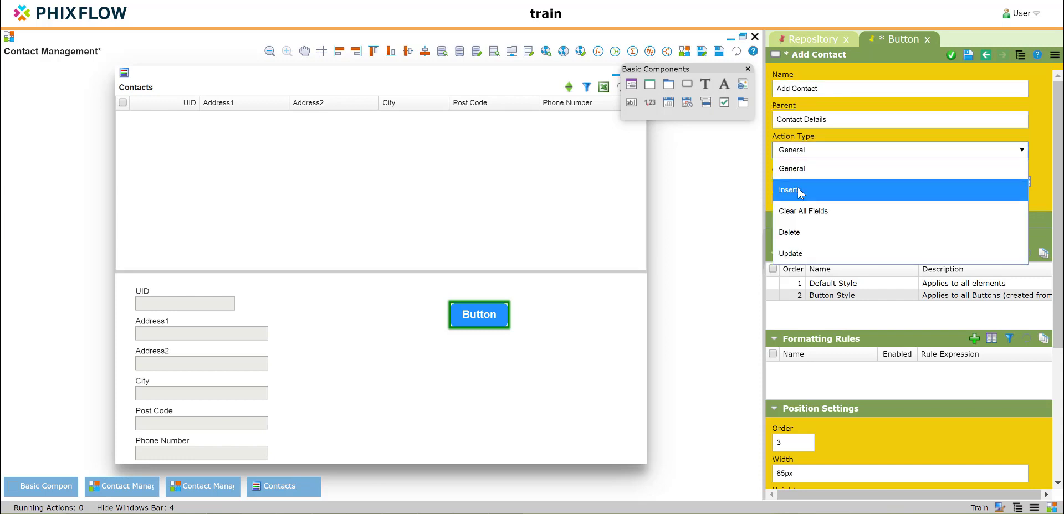
pyautogui.click(798, 189)
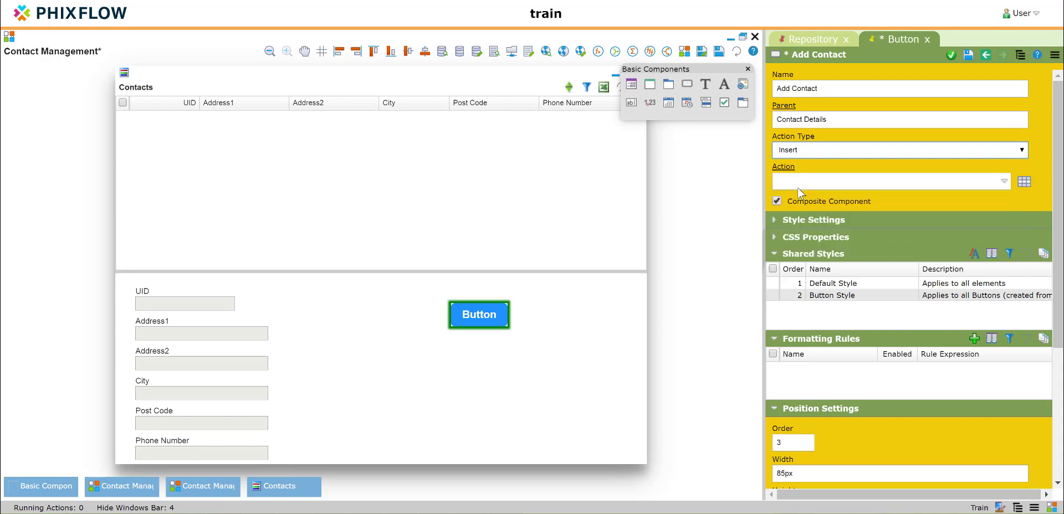
pyautogui.click(952, 56)
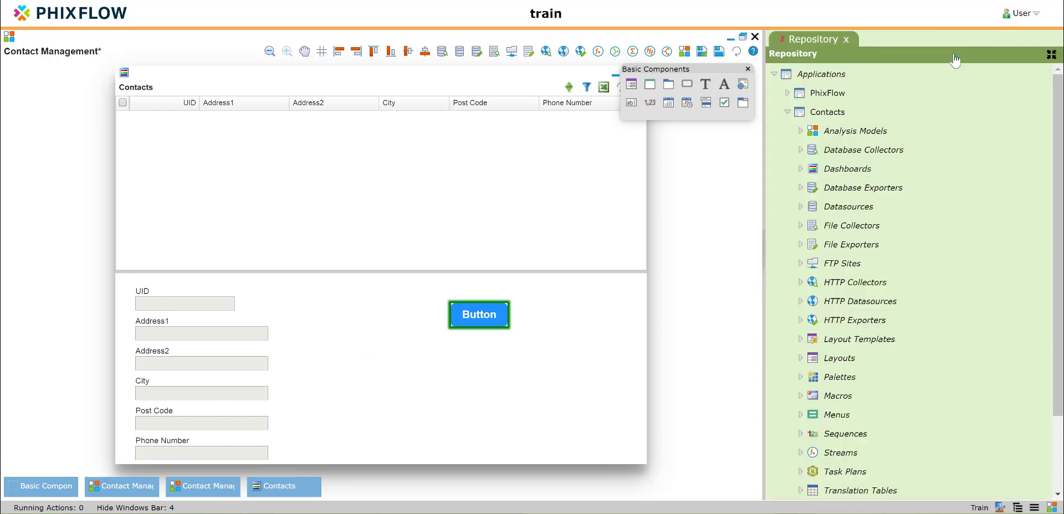
# Step: Set the display text of the Add Contact button's label to Add and apply it
pyautogui.click(481, 313)
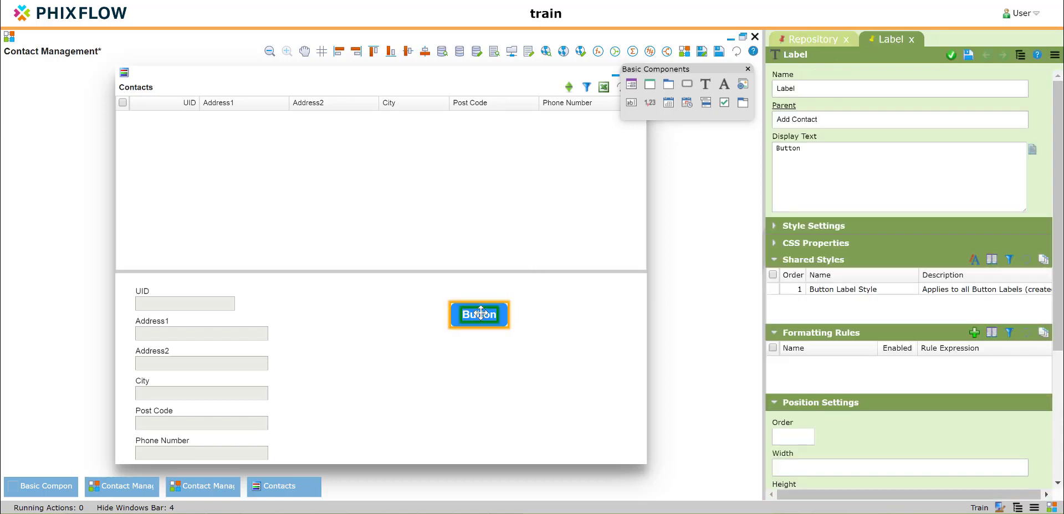
pyautogui.doubleClick(779, 150)
pyautogui.write('Add')
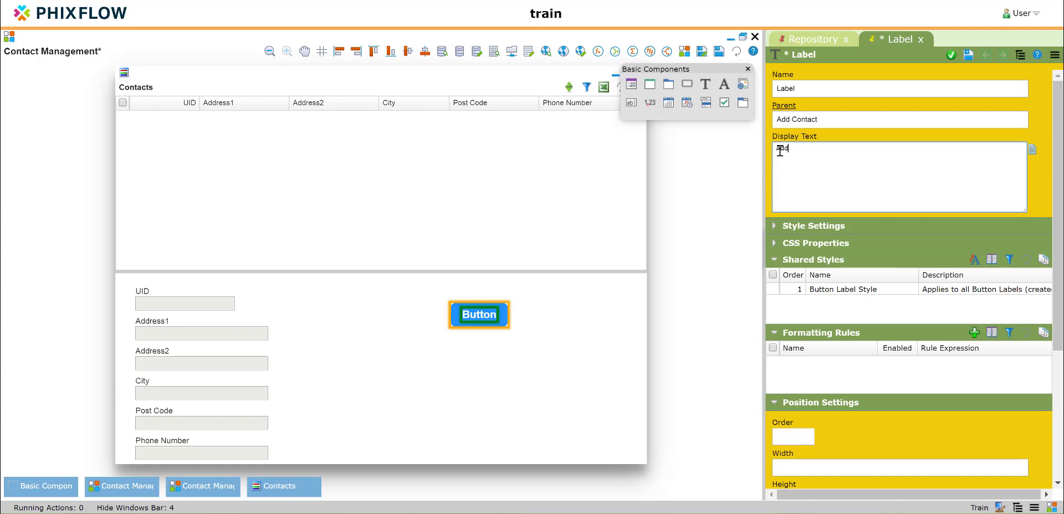
pyautogui.click(951, 55)
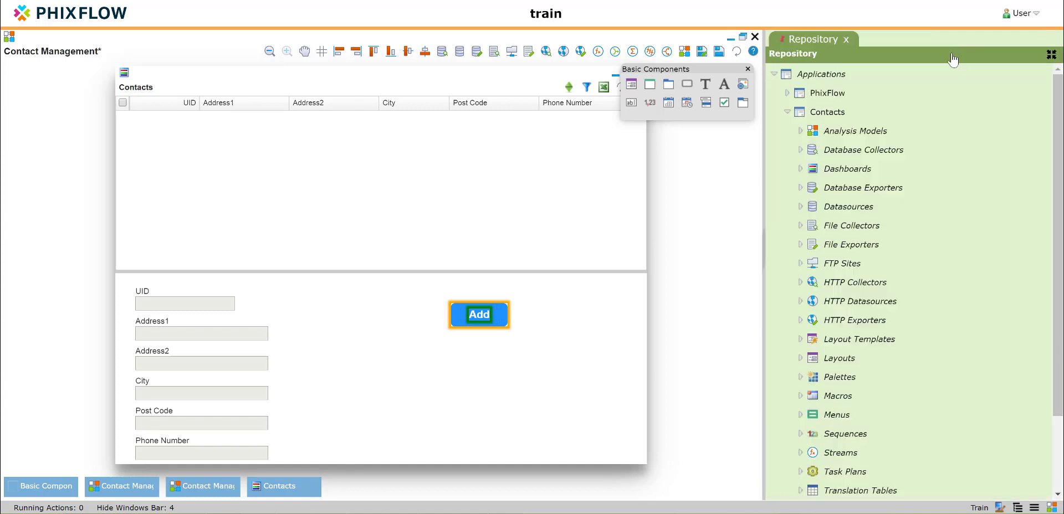
# Step: Place a second button below Add, name it Update Contact and set its action type to Update
pyautogui.moveTo(687, 93); pyautogui.dragTo(454, 343)
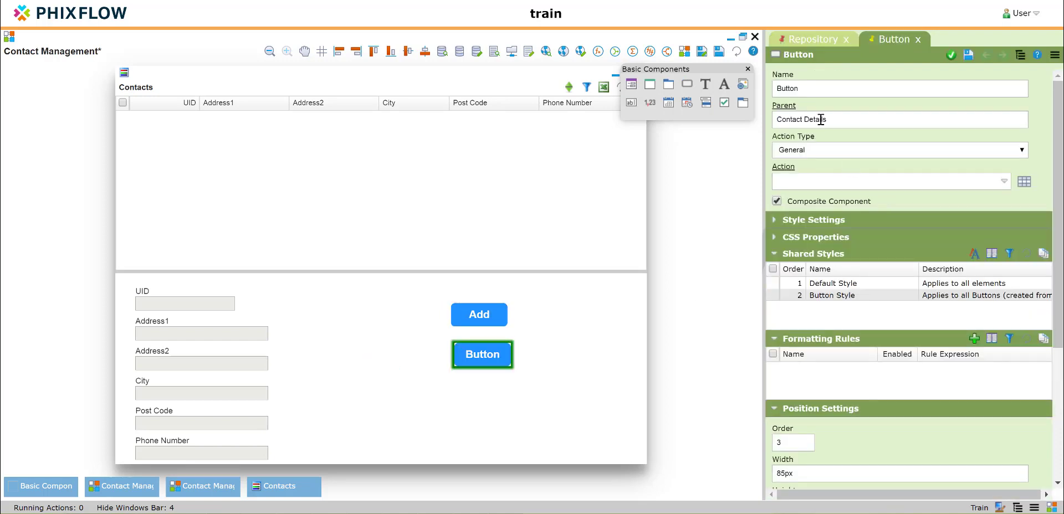
pyautogui.write('Upda')
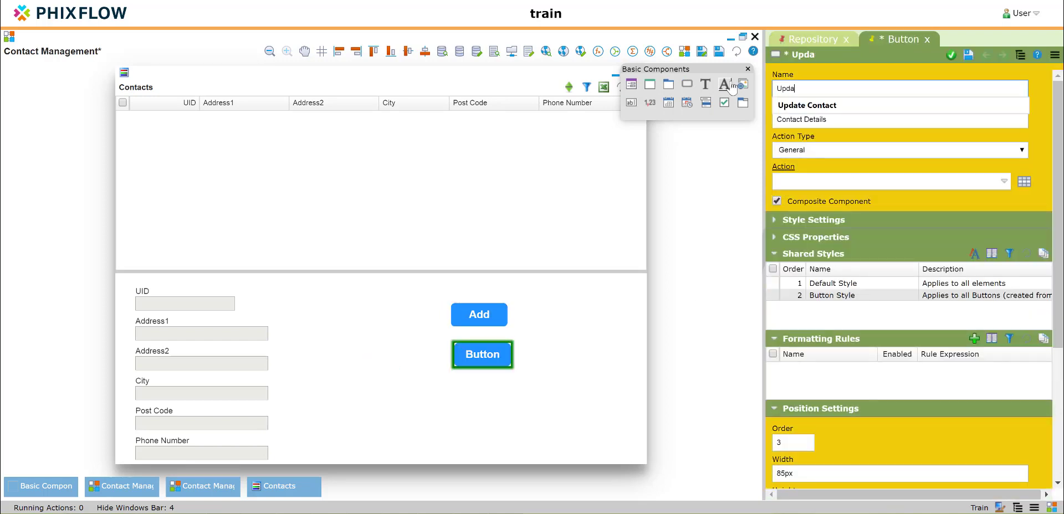
pyautogui.write('te Contact')
pyautogui.click(779, 153)
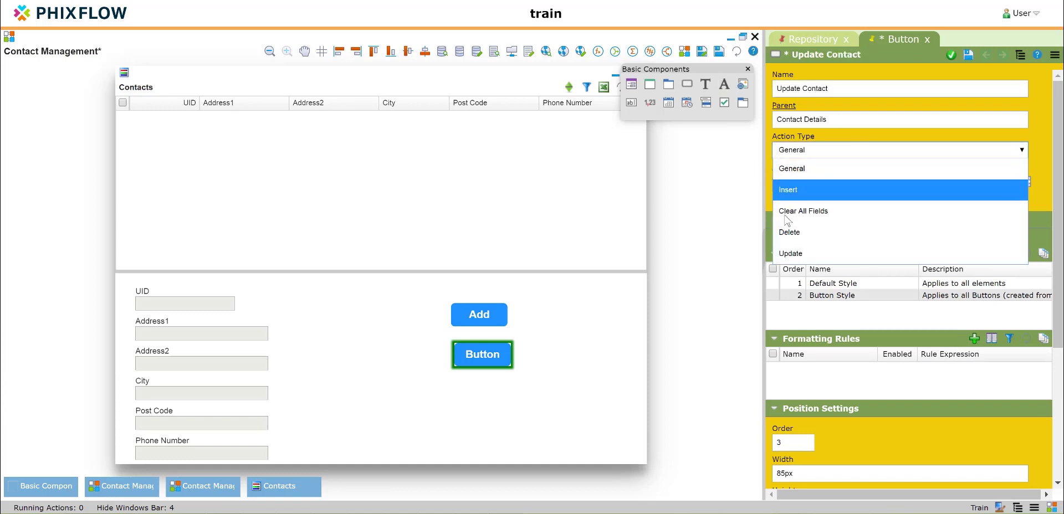
pyautogui.click(787, 253)
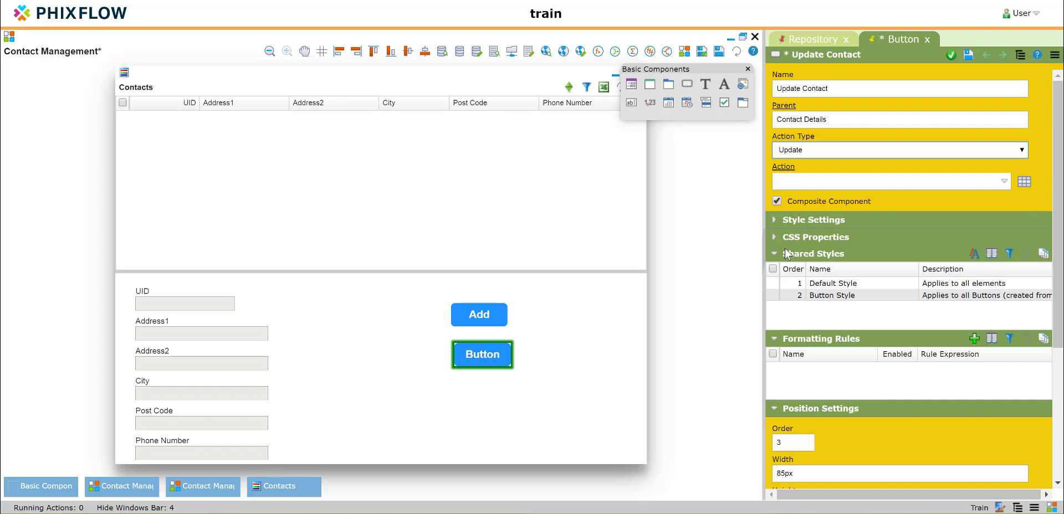
pyautogui.click(955, 53)
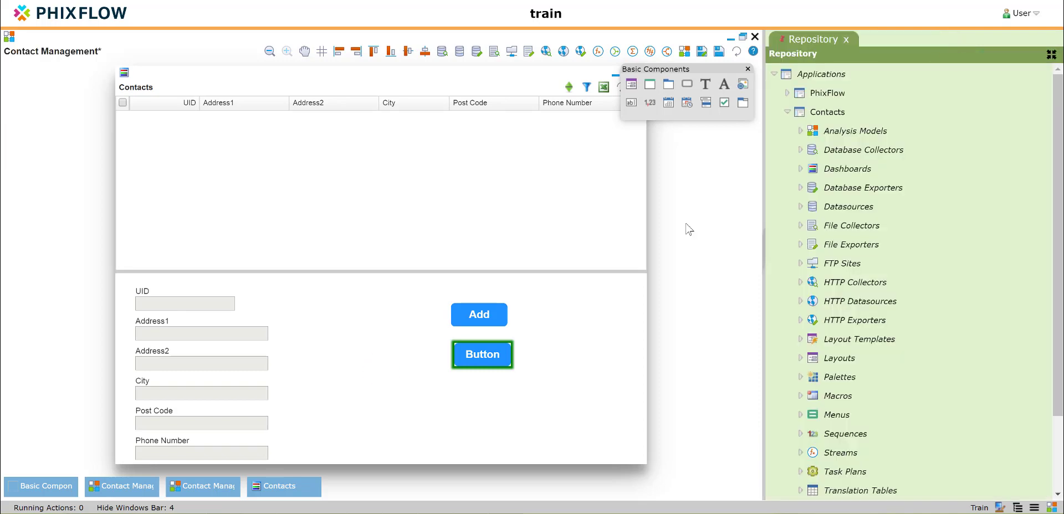
# Step: Set the display text of the Update Contact button's label to Update and apply it
pyautogui.doubleClick(486, 346)
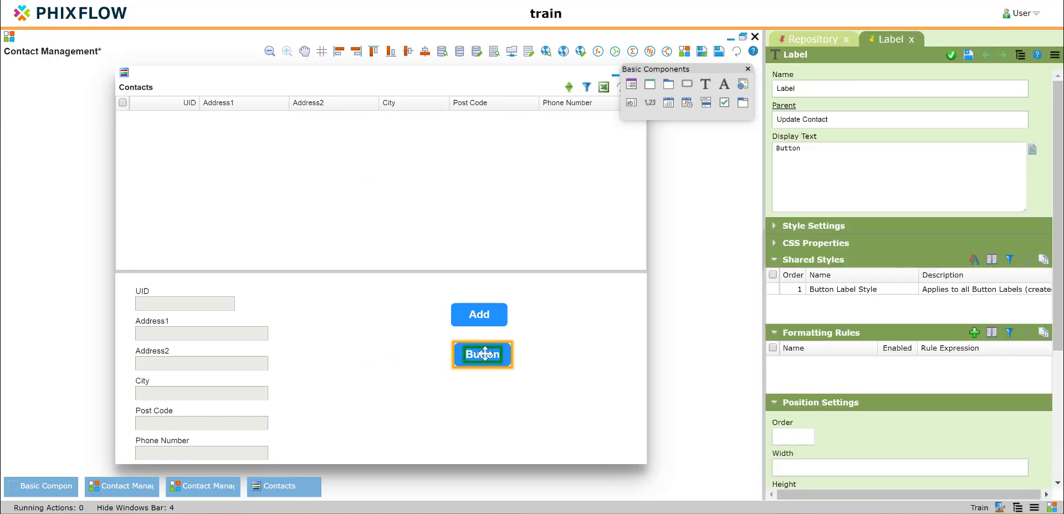
pyautogui.doubleClick(811, 154)
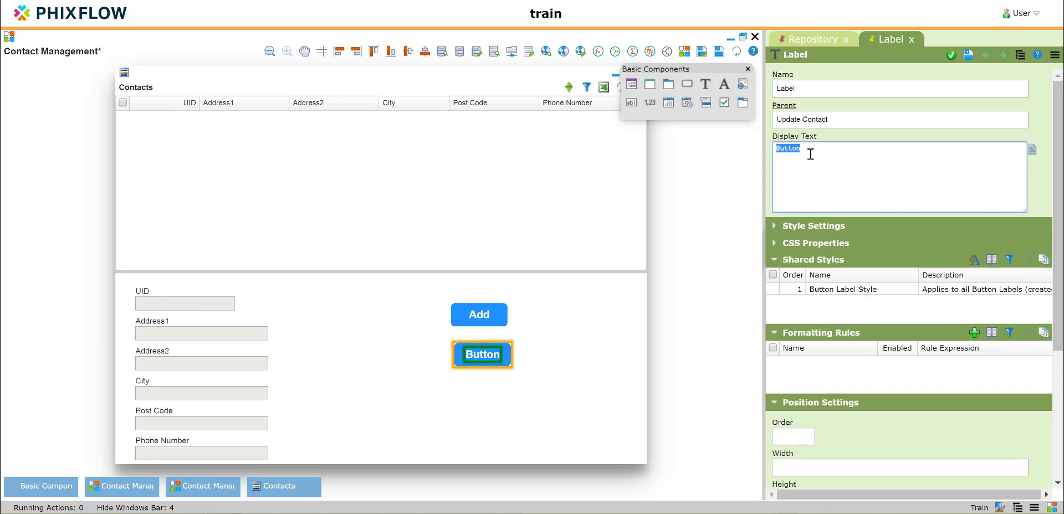
pyautogui.write('Update')
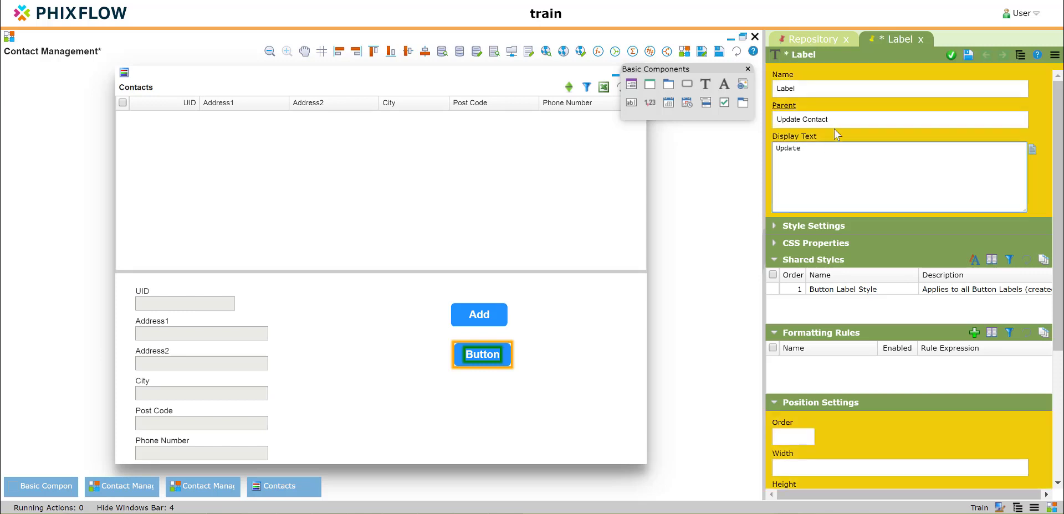
pyautogui.click(951, 55)
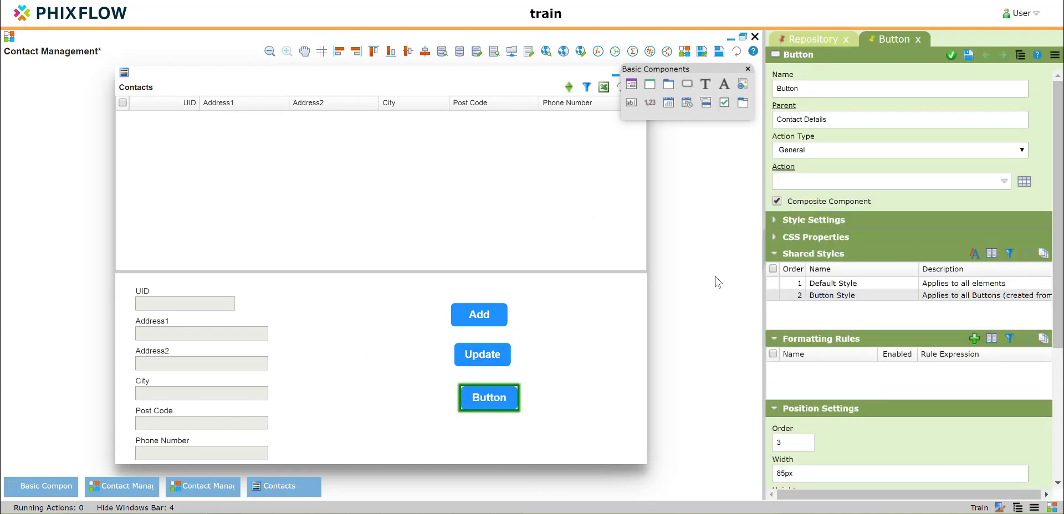
# Step: Name the third button, below Update, Delete Contact, set its action type to Delete and apply the changes
pyautogui.moveTo(828, 89); pyautogui.dragTo(751, 89)
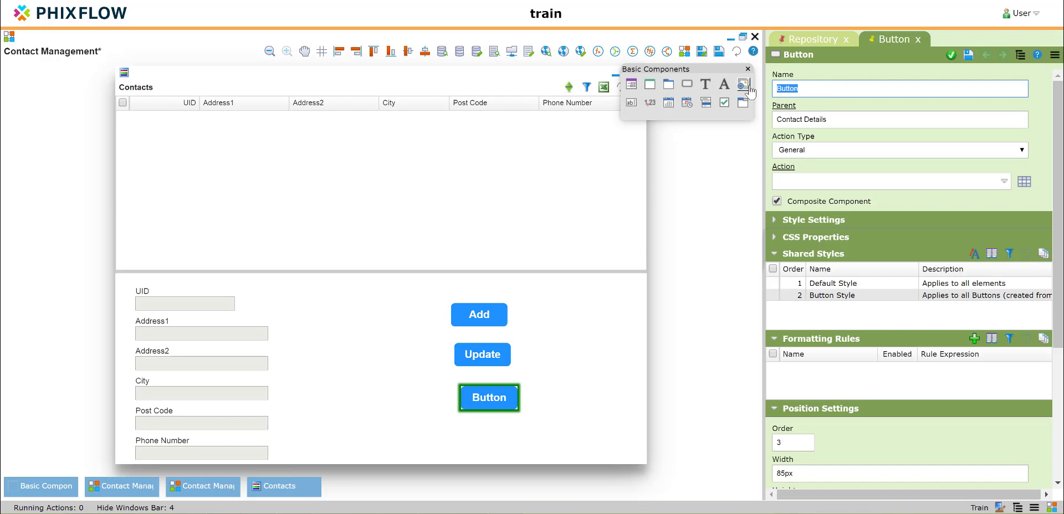
pyautogui.write('Delete C')
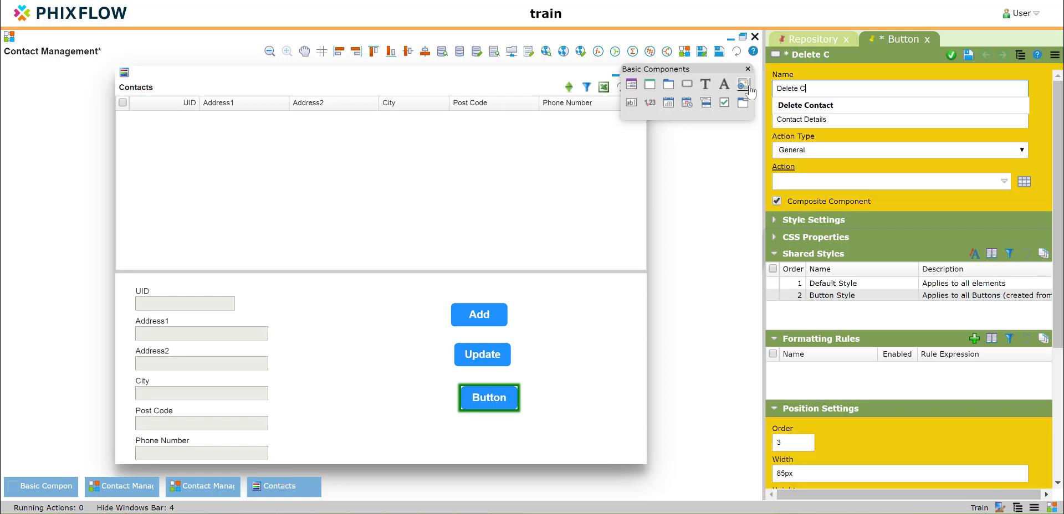
pyautogui.write('ontact')
pyautogui.click(844, 150)
pyautogui.click(803, 232)
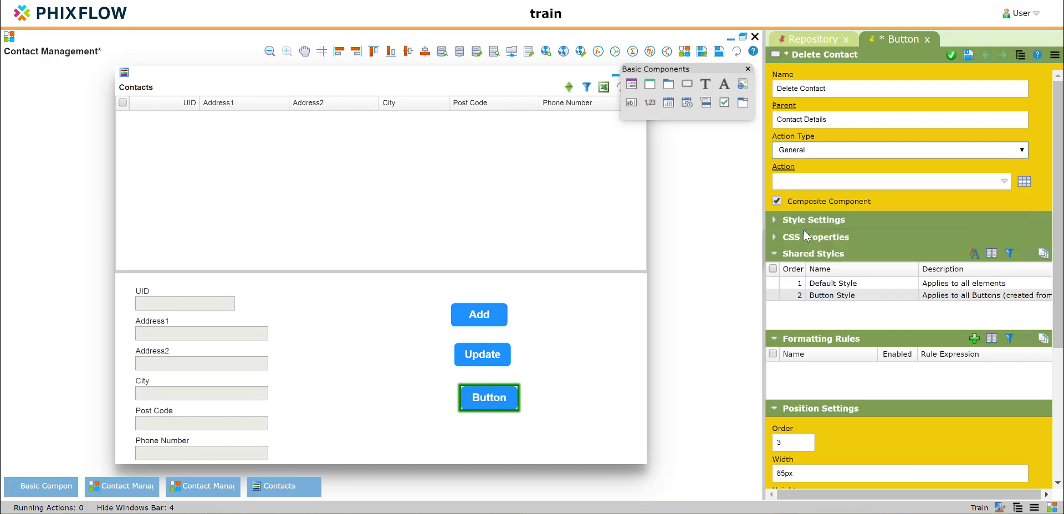
pyautogui.click(951, 57)
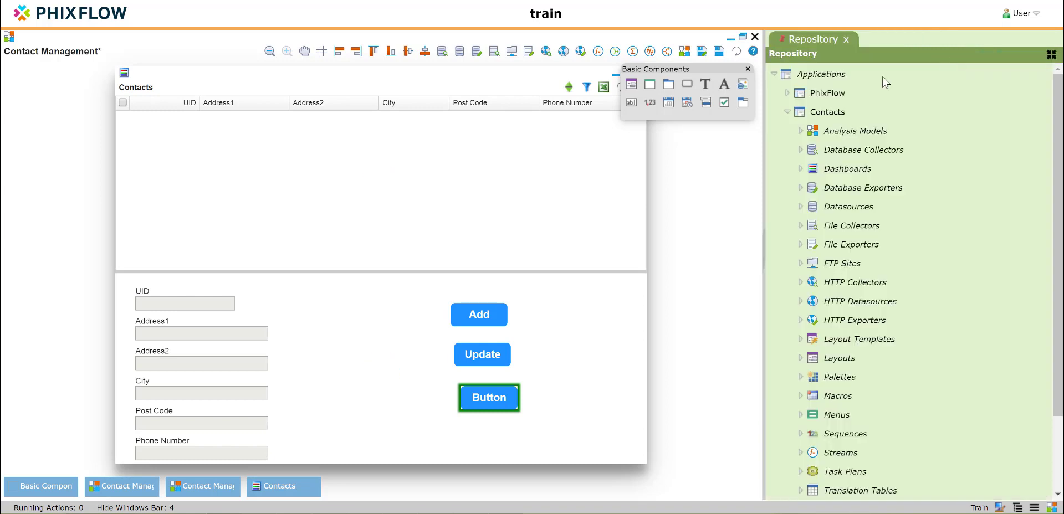
# Step: Set the display text of the Delete Contact button's label to Delete and apply it
pyautogui.click(485, 398)
pyautogui.doubleClick(484, 397)
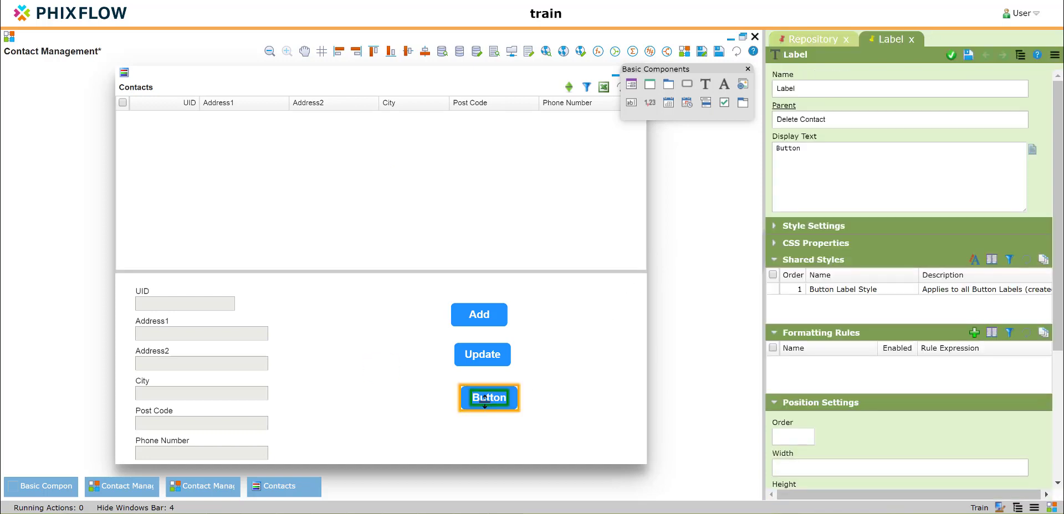
pyautogui.click(771, 155)
pyautogui.hotkey('ctrl', 'a')
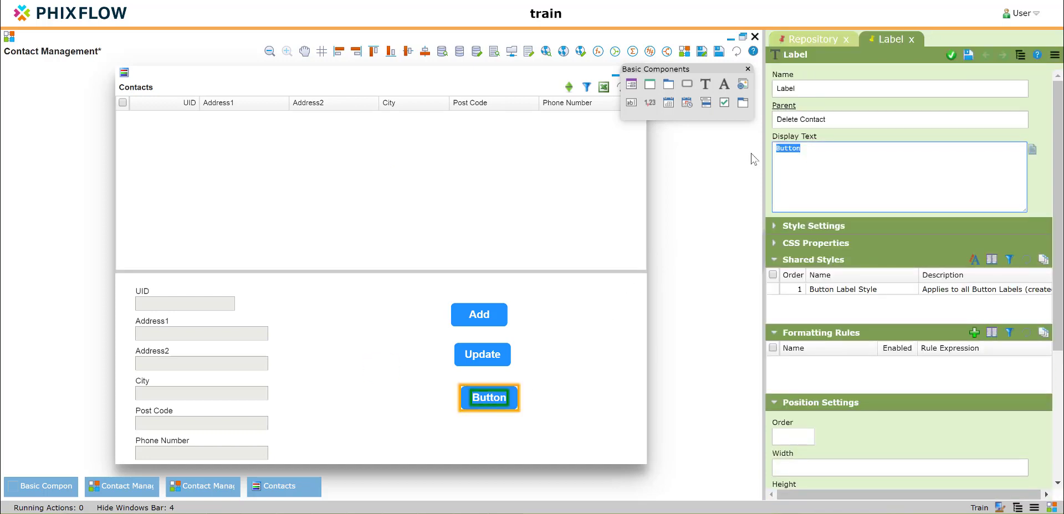
pyautogui.write('Delee')
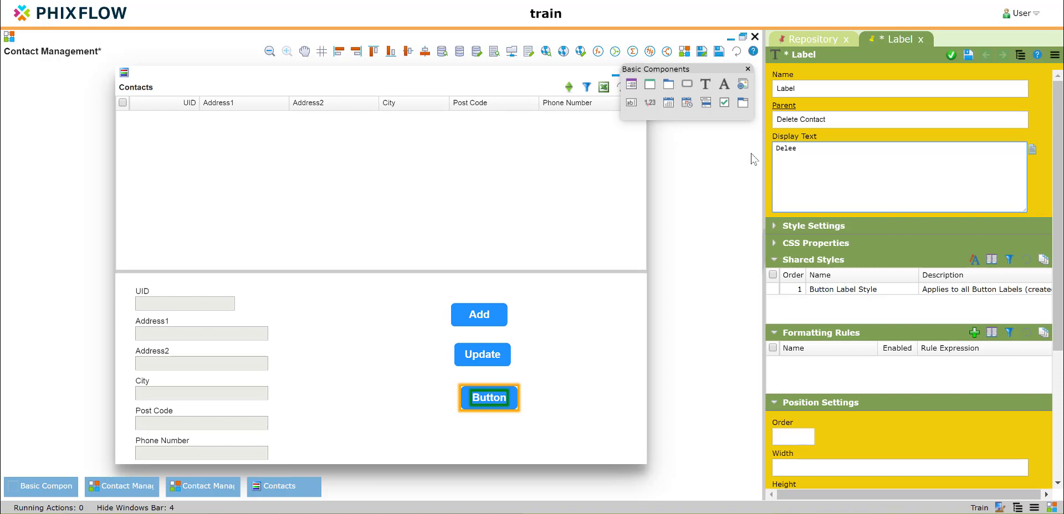
pyautogui.write('te')
pyautogui.click(952, 56)
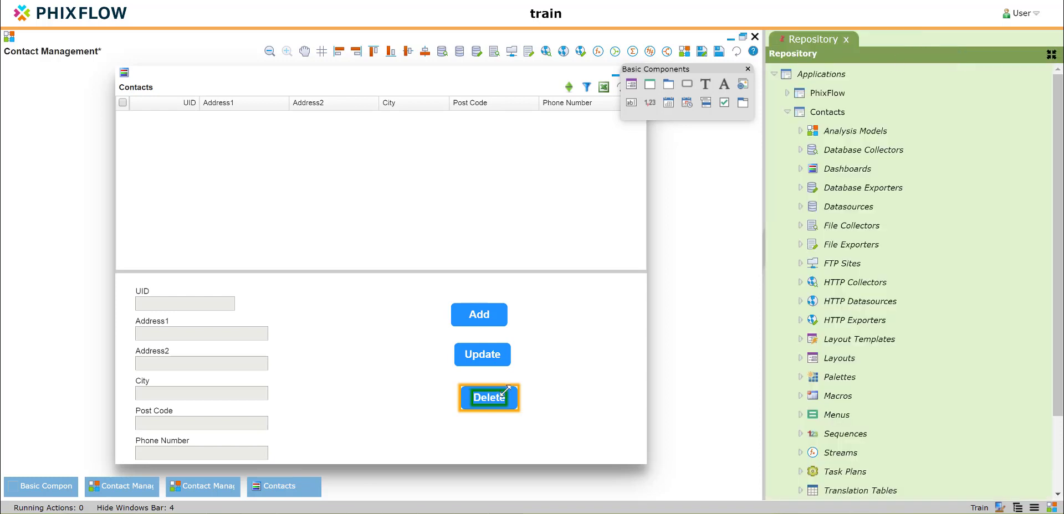
# Step: Align the Add and Delete buttons with the Update button in an evenly spaced column and close the Basic Components palette
pyautogui.click(521, 405)
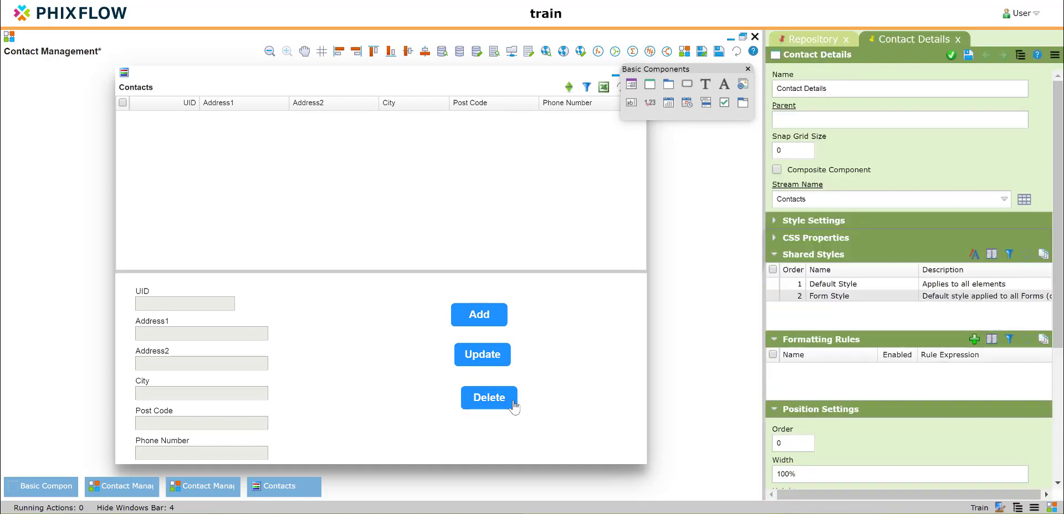
pyautogui.moveTo(514, 406); pyautogui.dragTo(504, 400)
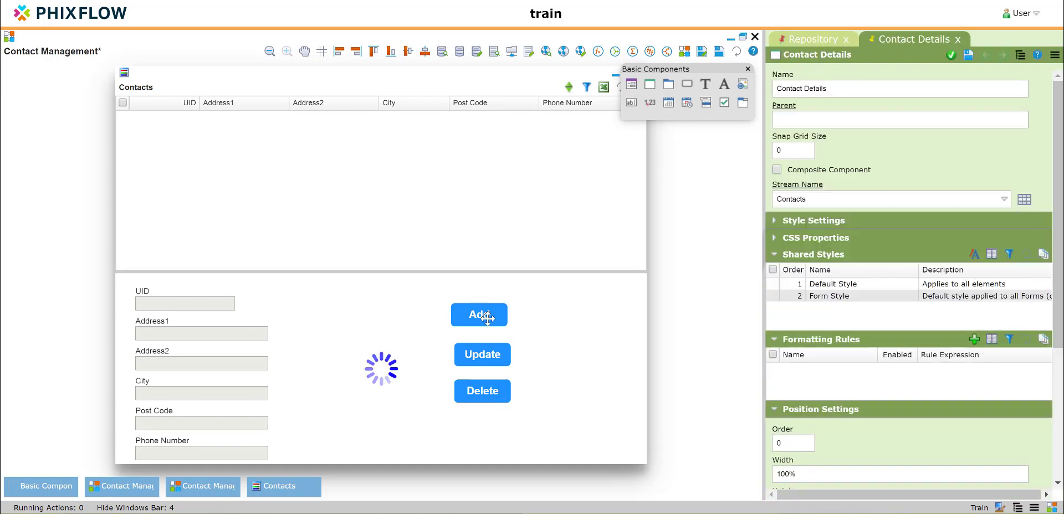
pyautogui.moveTo(502, 324); pyautogui.dragTo(506, 324)
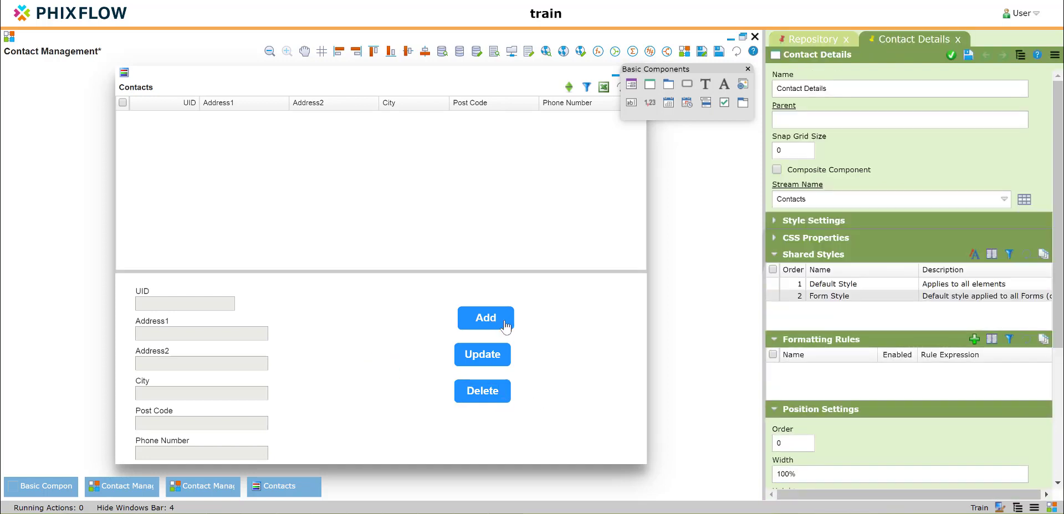
pyautogui.click(502, 321)
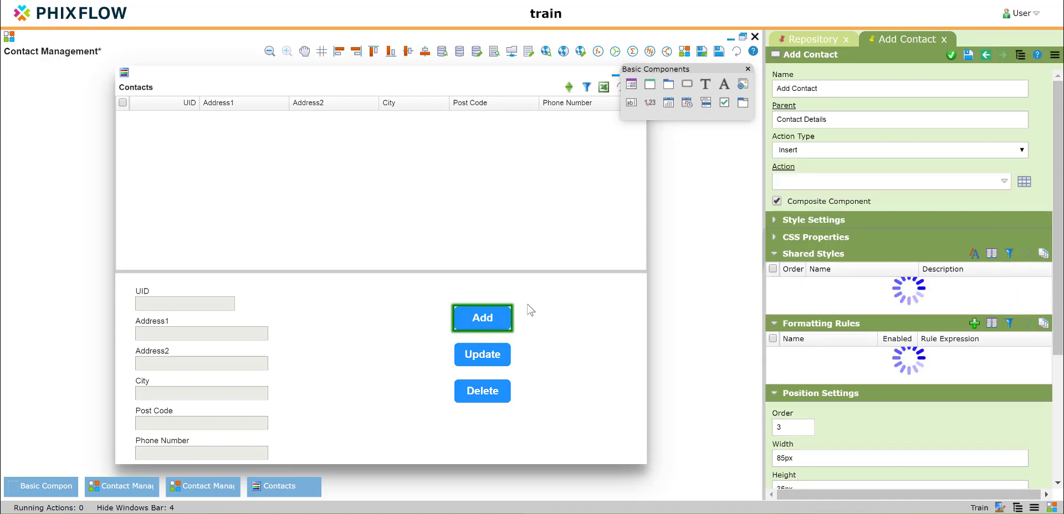
pyautogui.click(572, 292)
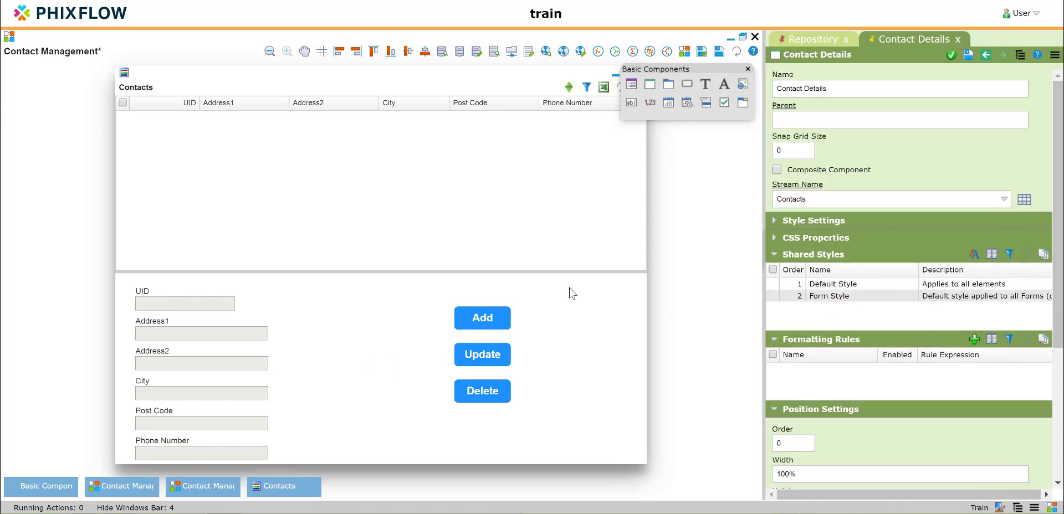
pyautogui.click(748, 69)
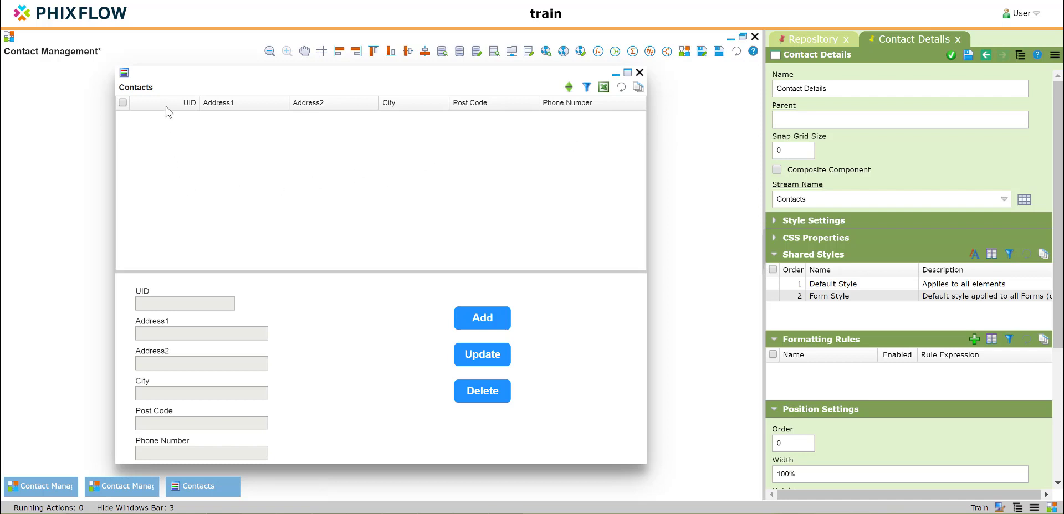
# Step: Link the contacts grid's UID column to the details form as its background filter and accept the confirmation
pyautogui.moveTo(134, 98); pyautogui.dragTo(344, 332)
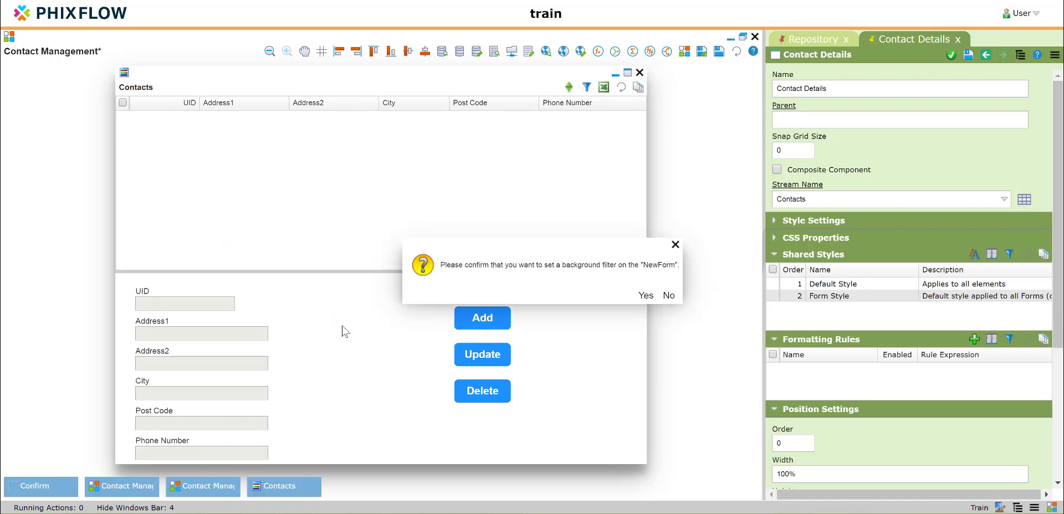
pyautogui.click(644, 295)
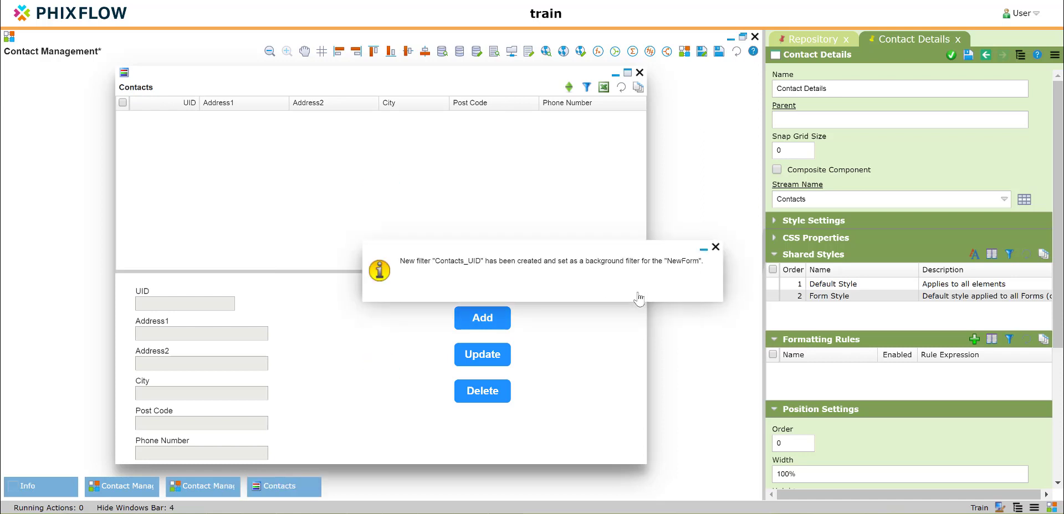
pyautogui.click(715, 248)
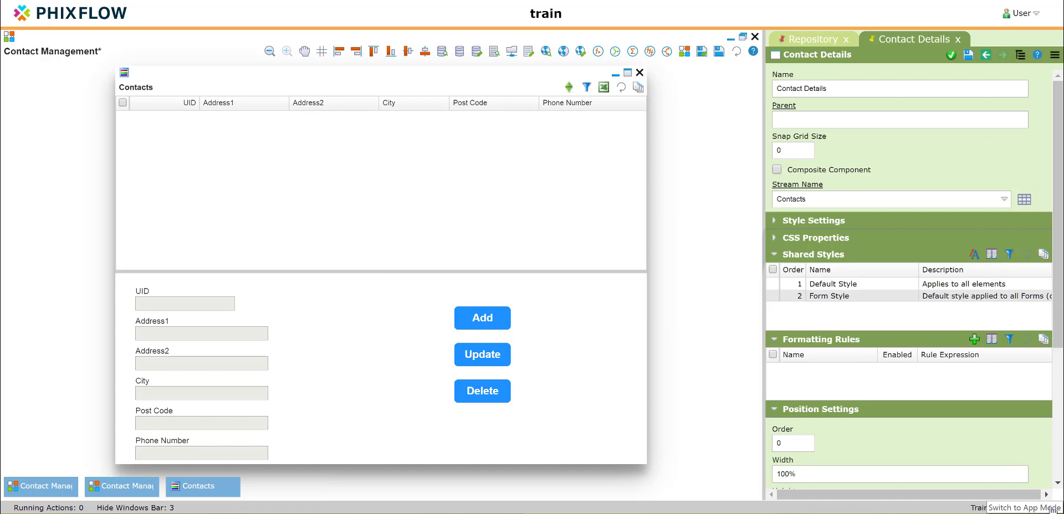
# Step: Switch to App Mode and enter the first contact's street address in Address1, leaving Address2 empty
pyautogui.click(1053, 510)
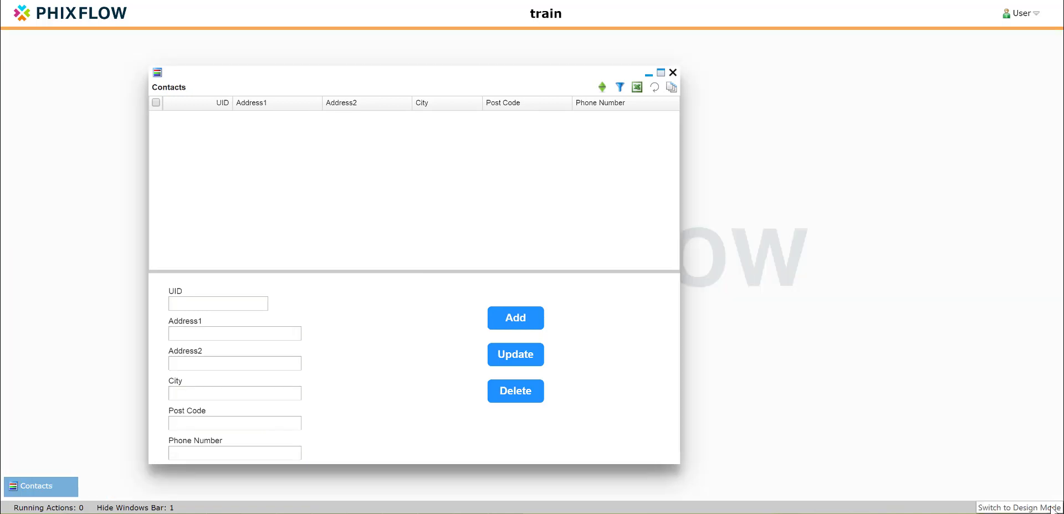
pyautogui.click(252, 338)
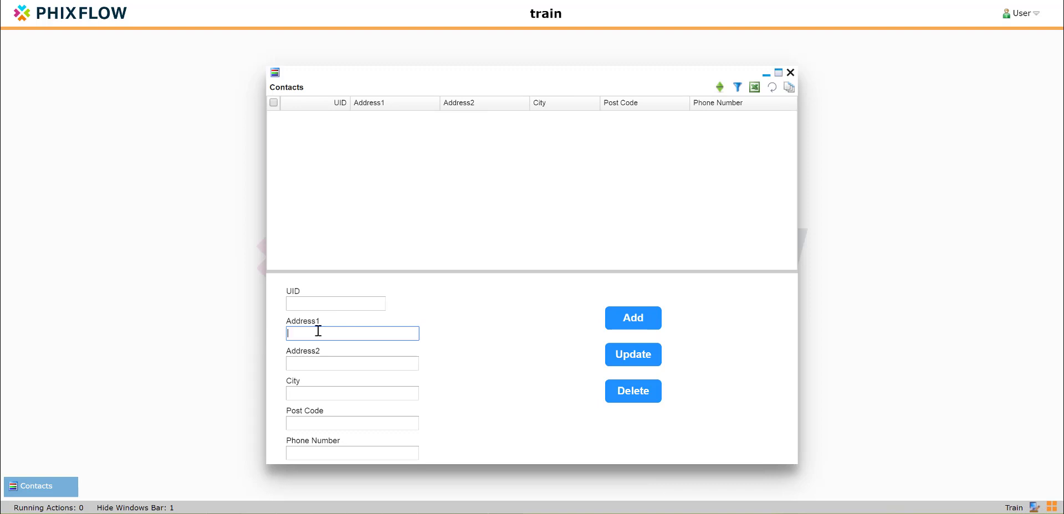
pyautogui.write('57 Hightop Crescent')
pyautogui.press('Tab')
pyautogui.write('Camb')
pyautogui.press('BackSpace')
pyautogui.press('BackSpace')
pyautogui.press('BackSpace')
pyautogui.press('BackSpace')
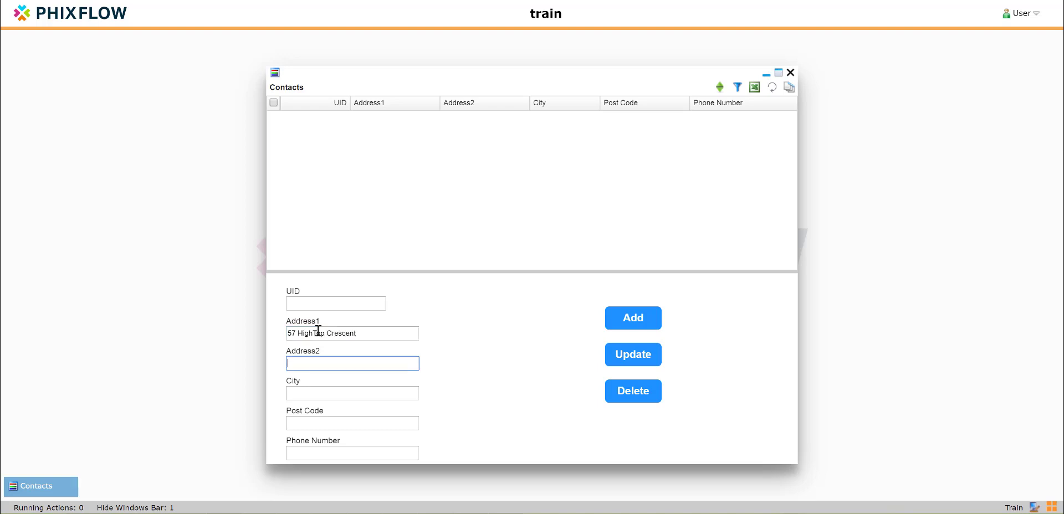
# Step: Fill in the first contact's city and post code and add the contact to the grid
pyautogui.press('Tab')
pyautogui.write('Cambridge')
pyautogui.press('Tab')
pyautogui.write('CB1 9TY')
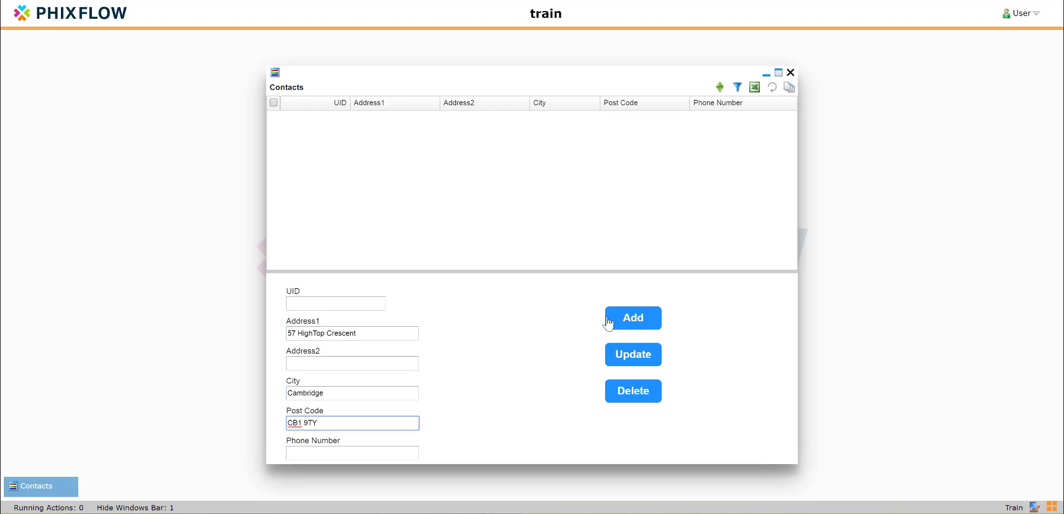
pyautogui.click(632, 323)
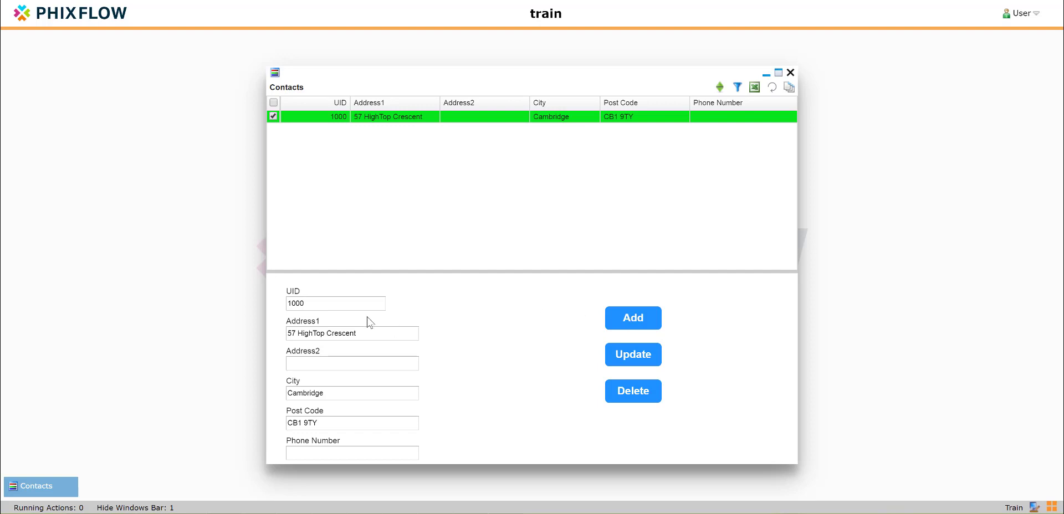
# Step: Replace both address lines, the city and the post code with the second contact's details and add it as a new record
pyautogui.moveTo(373, 333); pyautogui.dragTo(191, 329)
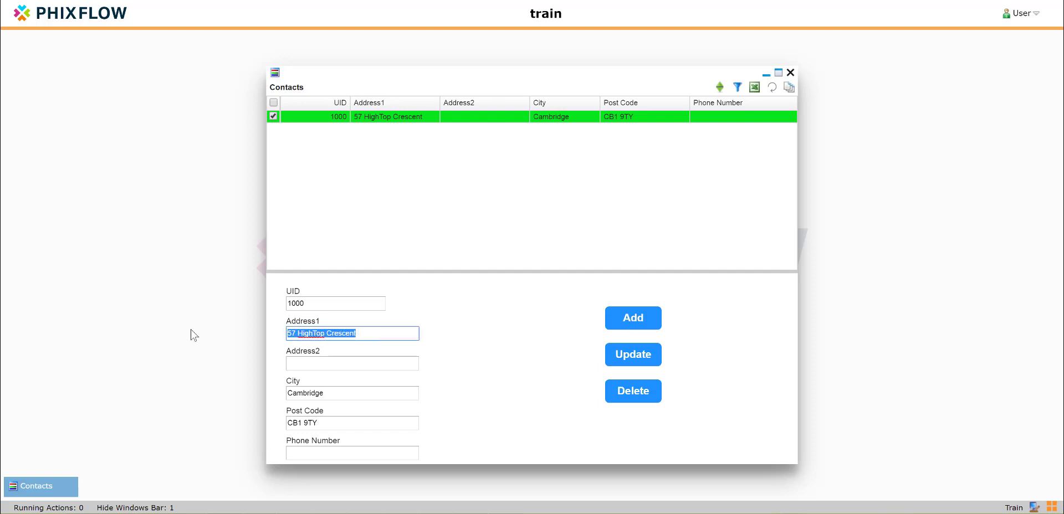
pyautogui.write('77 Underwood Close')
pyautogui.press('Tab')
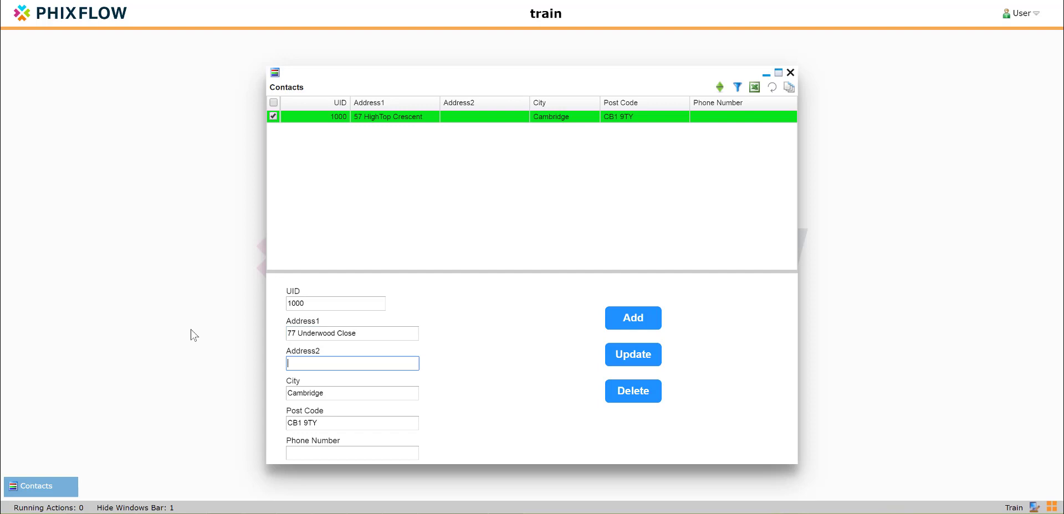
pyautogui.write('Otley')
pyautogui.press('Tab')
pyautogui.write('Ipswich')
pyautogui.press('Tab')
pyautogui.write('IP23 8DF')
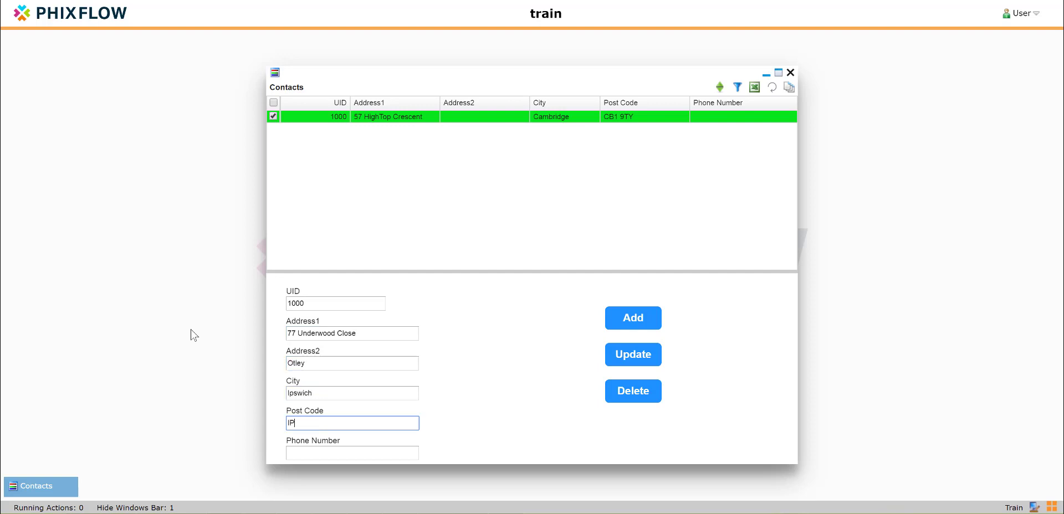
pyautogui.click(628, 326)
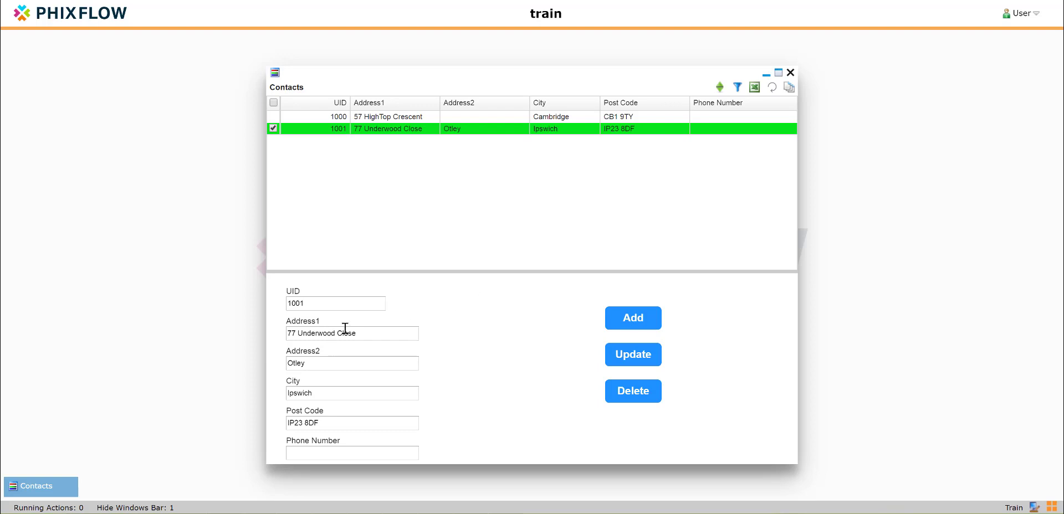
# Step: Put the third contact's full street address in Address1 and leave Address2 empty
pyautogui.moveTo(355, 333); pyautogui.dragTo(269, 345)
pyautogui.write('90')
pyautogui.press('Tab')
pyautogui.write('Lime Tree Avenue')
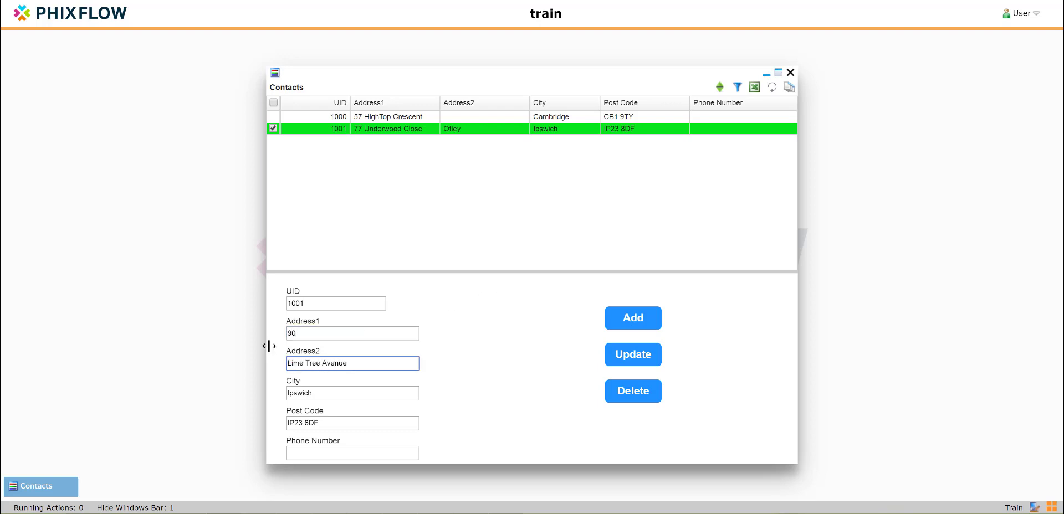
pyautogui.press('Tab')
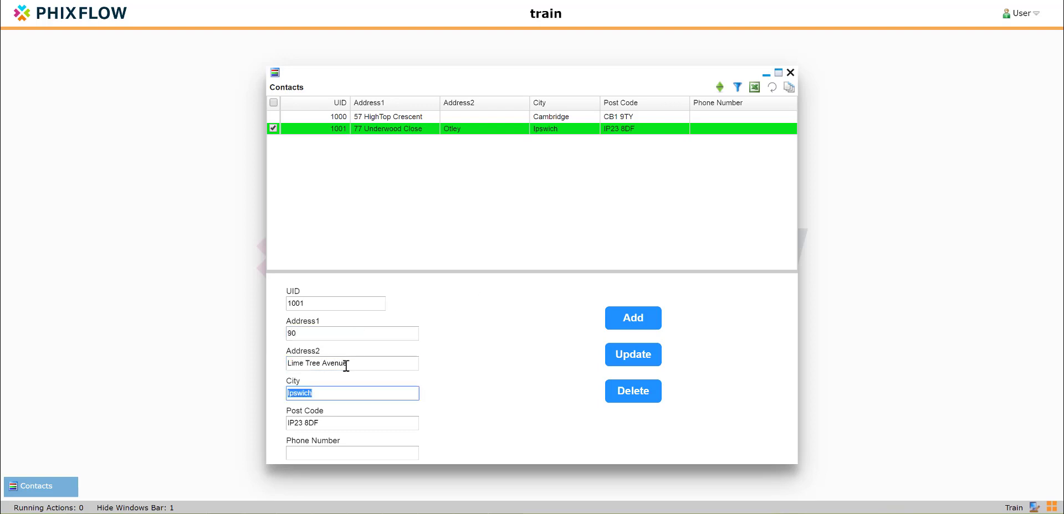
pyautogui.moveTo(348, 365); pyautogui.dragTo(285, 373)
pyautogui.hotkey('ctrl', 'x')
pyautogui.click(314, 332)
pyautogui.hotkey('ctrl', 'v')
pyautogui.click(314, 361)
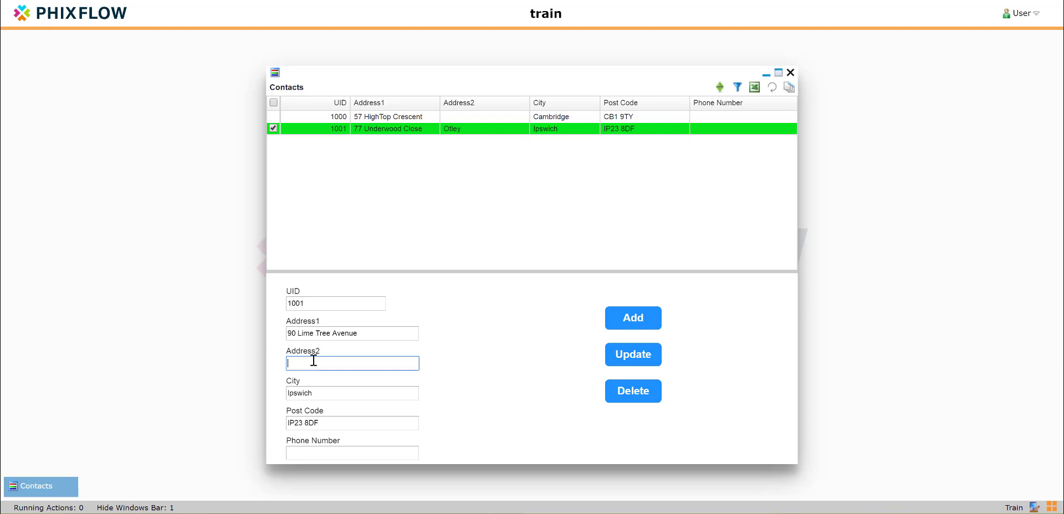
# Step: Replace the city and post code with the third contact's values and add it as a new record
pyautogui.press('Tab')
pyautogui.write('Edinburgh')
pyautogui.press('Tab')
pyautogui.write('E')
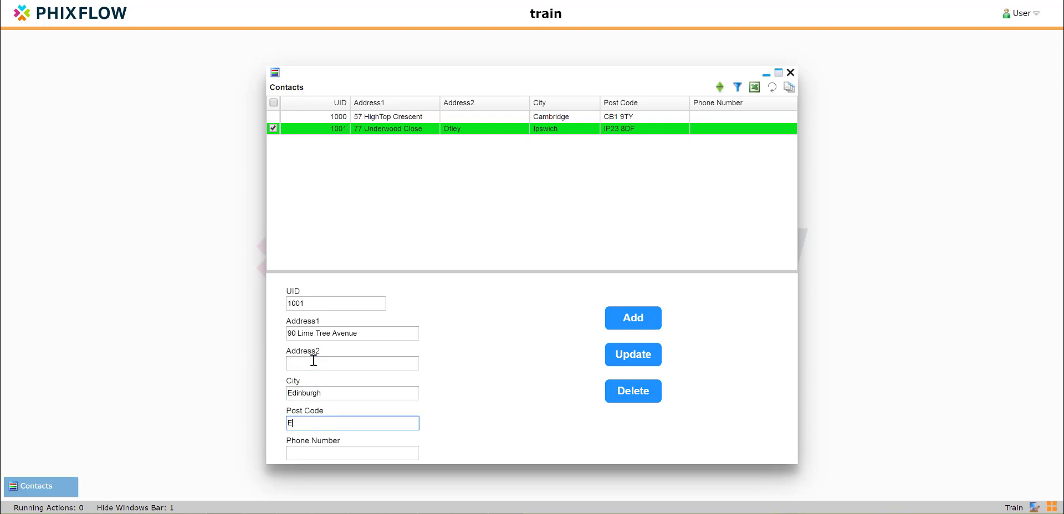
pyautogui.write('33 1ER')
pyautogui.click(628, 319)
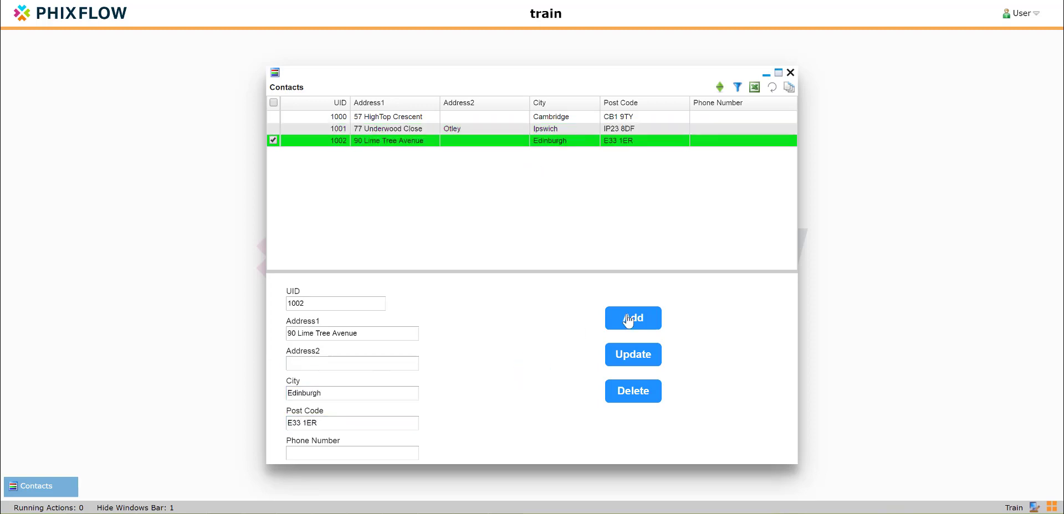
# Step: Load the second contact from the grid into the form, replace the house number in Address1 and update the record
pyautogui.click(418, 128)
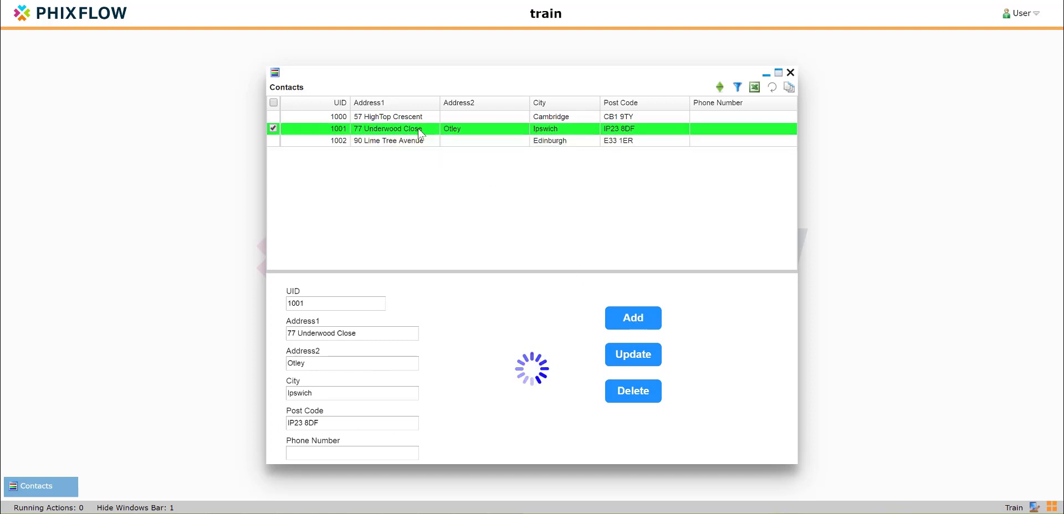
pyautogui.click(417, 117)
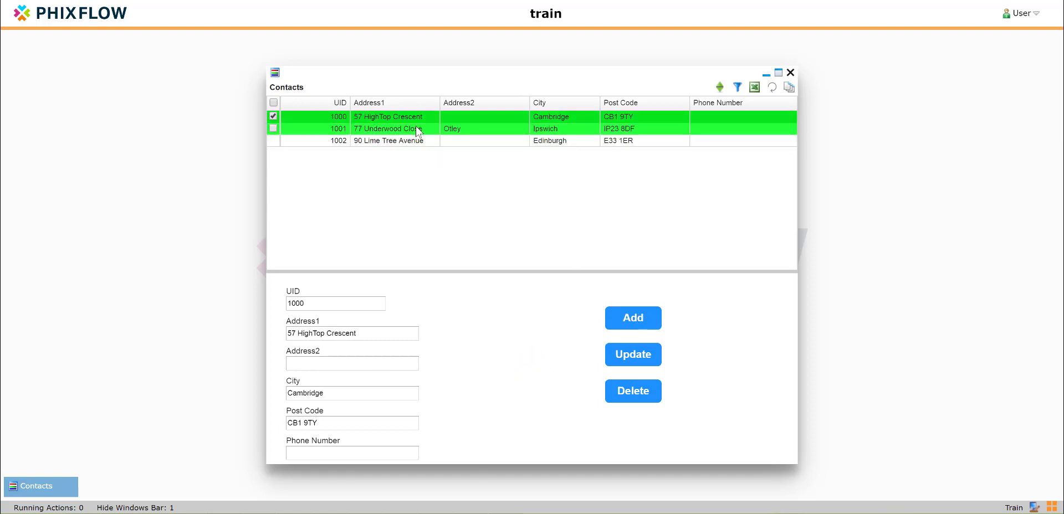
pyautogui.click(416, 127)
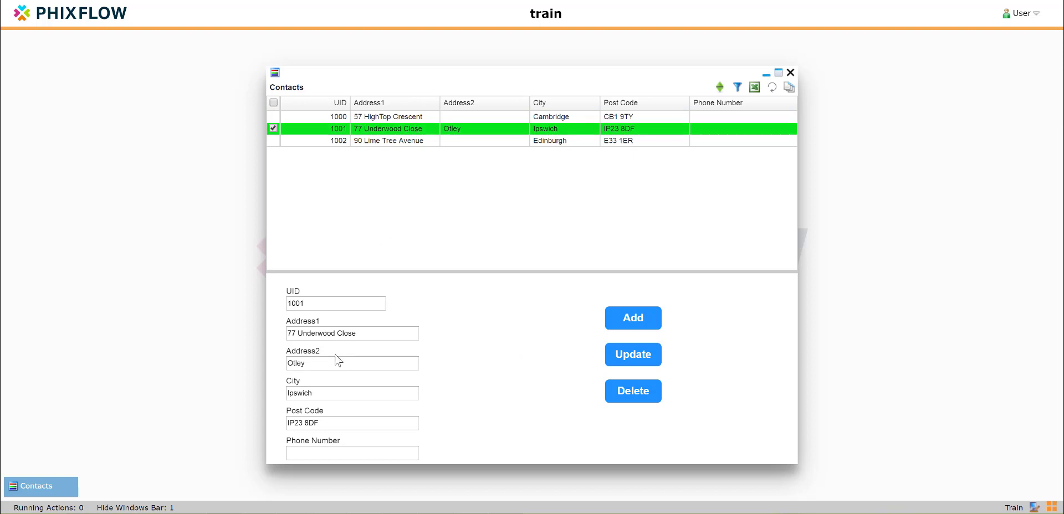
pyautogui.click(299, 333)
pyautogui.press('BackSpace')
pyautogui.press('BackSpace')
pyautogui.write('12')
pyautogui.click(640, 359)
# Step: Delete the third contact from the grid and confirm the deletion
pyautogui.click(385, 142)
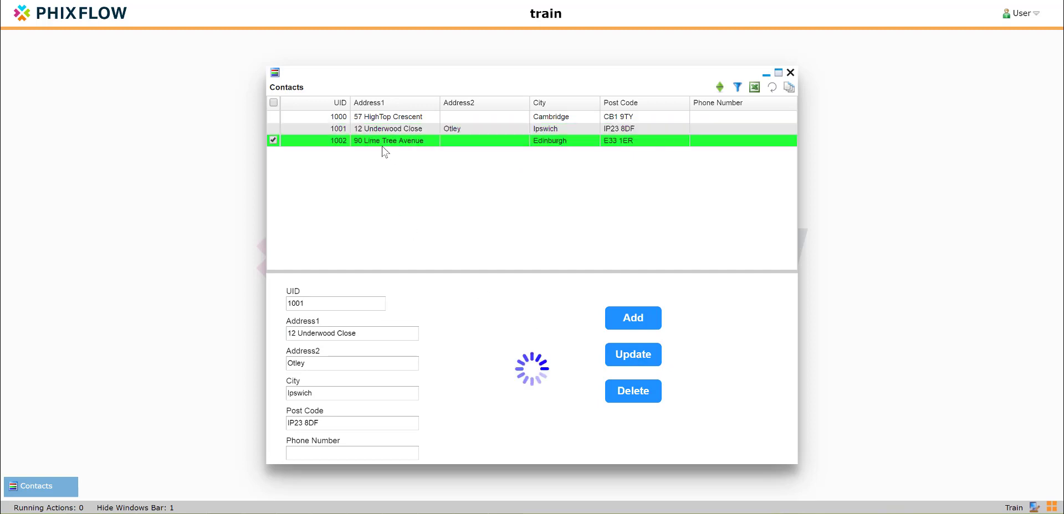
pyautogui.click(630, 401)
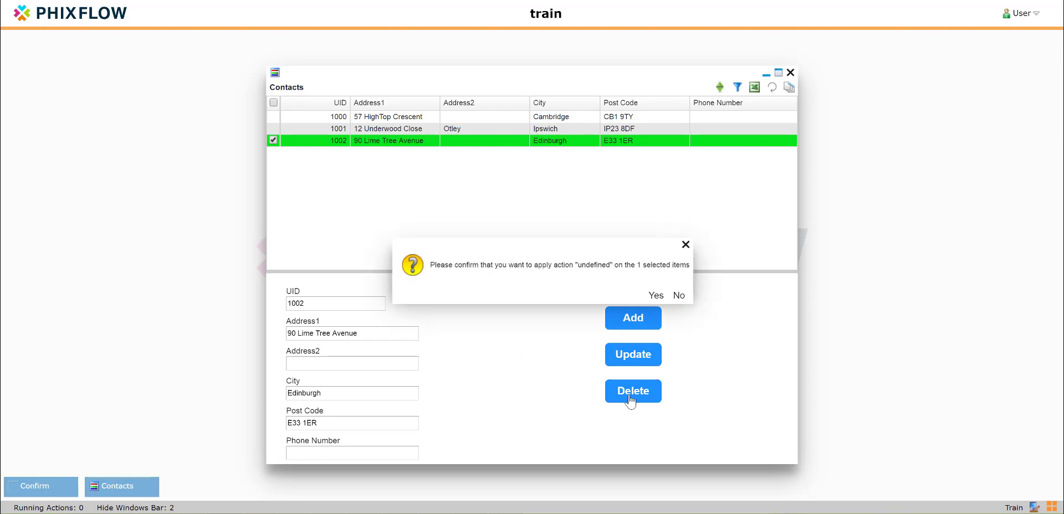
pyautogui.click(656, 296)
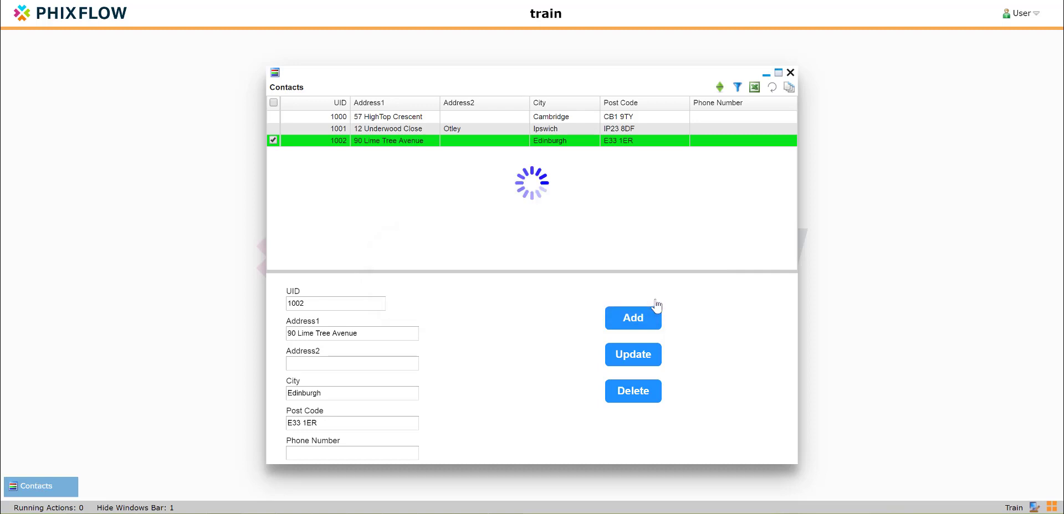